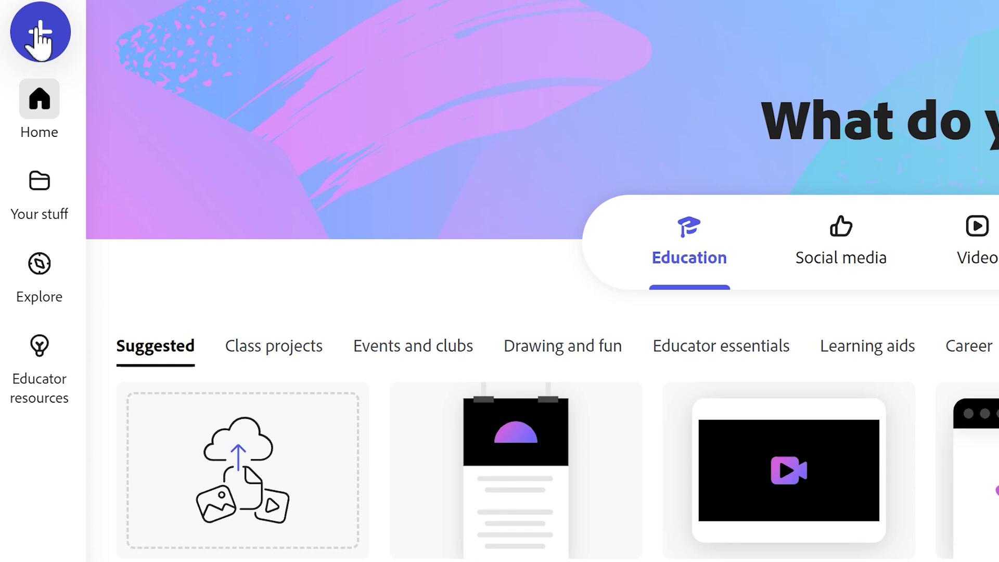
# Create a blank 1920 × 1080 px landscape page and dismiss the YouTube video template suggestions
pyautogui.click(21, 90)
pyautogui.click(216, 333)
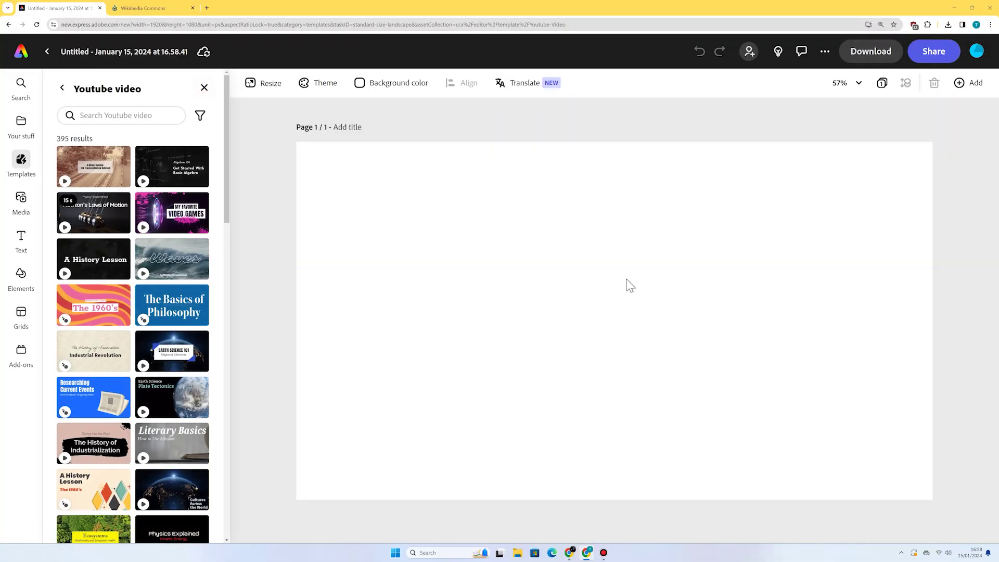
pyautogui.press('Escape')
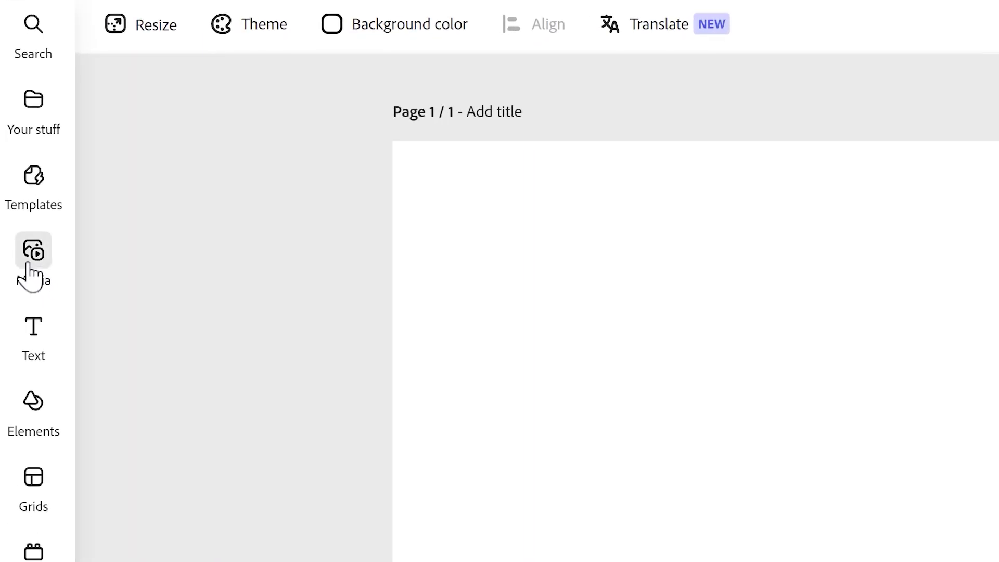
# Search the stock photos for "arctic", insert the large blue iceberg photo and set it as the page background
pyautogui.click(28, 262)
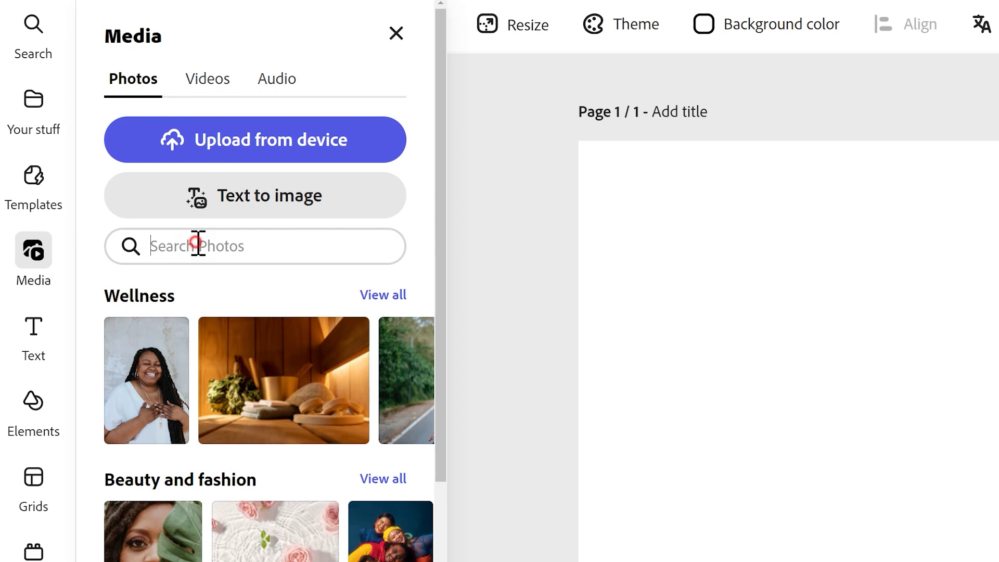
pyautogui.write('arctic')
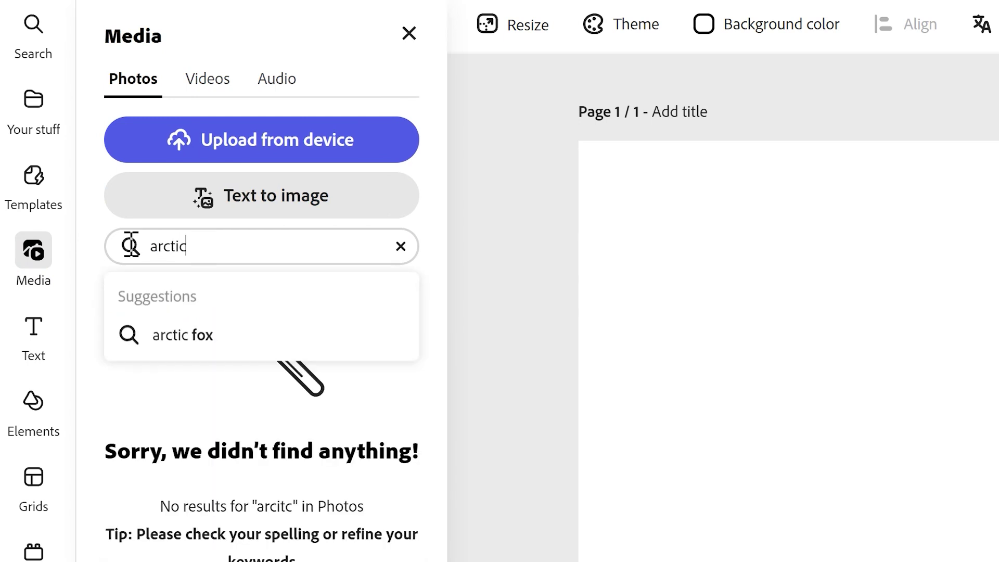
pyautogui.press('Return')
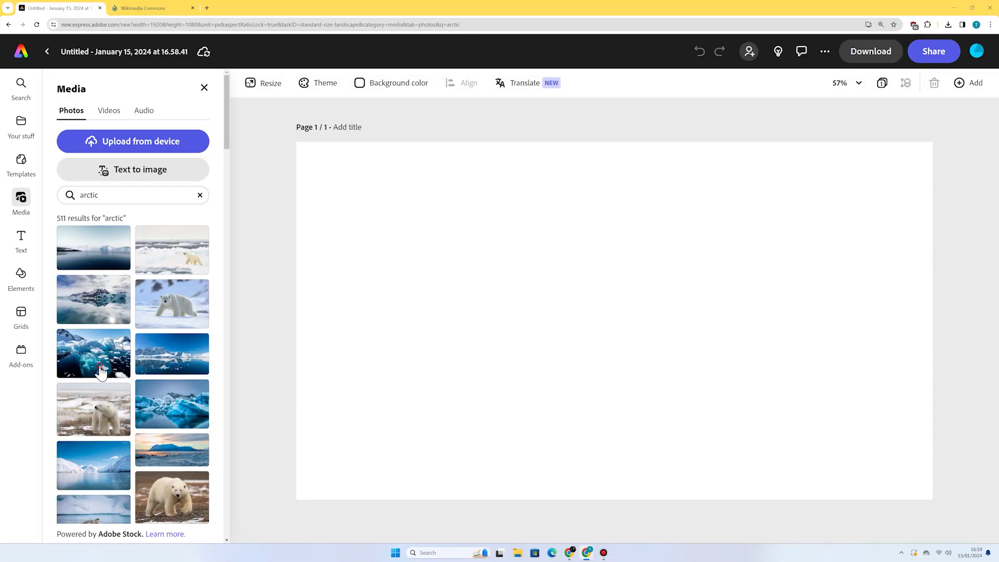
pyautogui.click(101, 373)
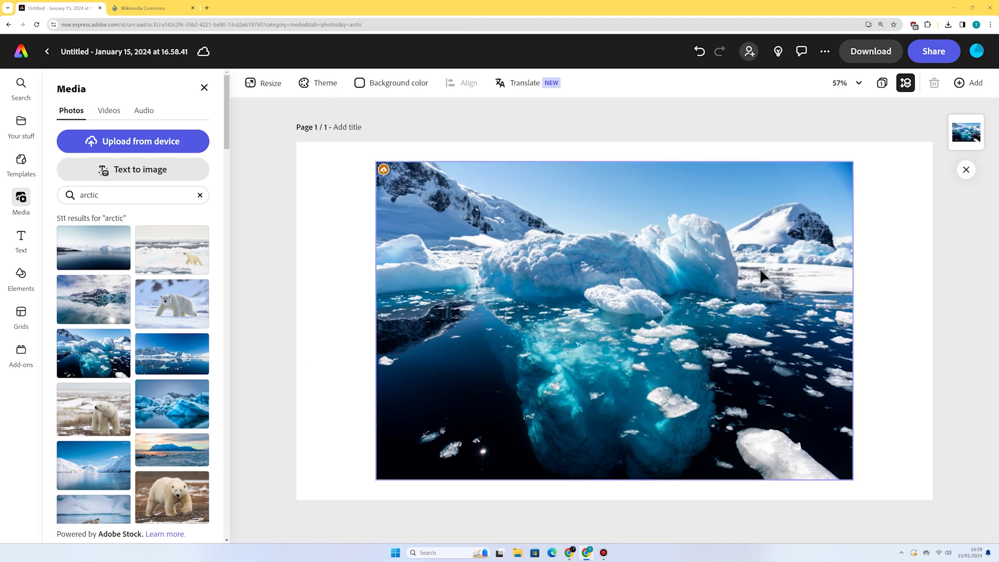
pyautogui.click(607, 286)
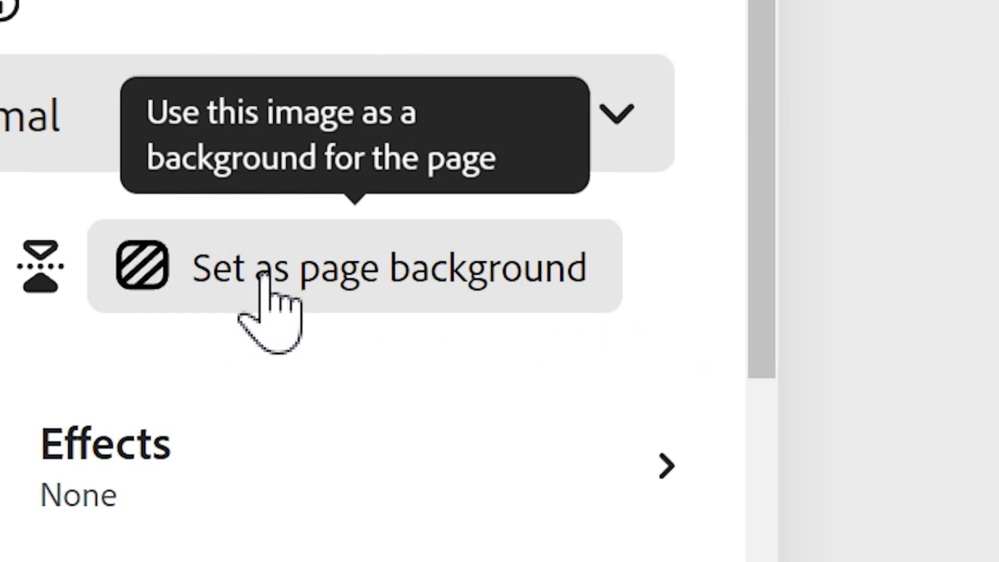
pyautogui.click(263, 281)
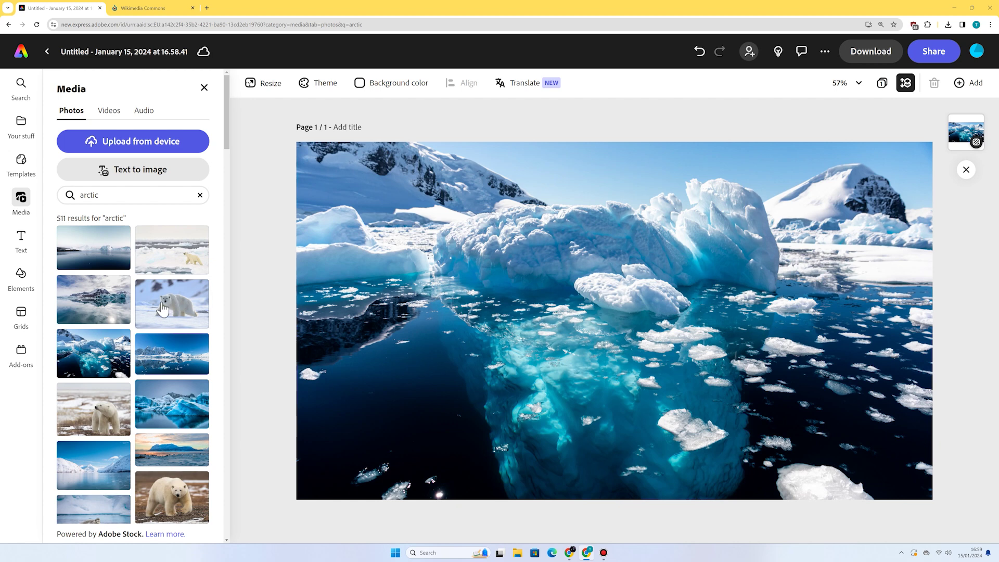
# Add the photo of the polar bear on white, scale it down and remove its background
pyautogui.scroll(-10, 184, 320)
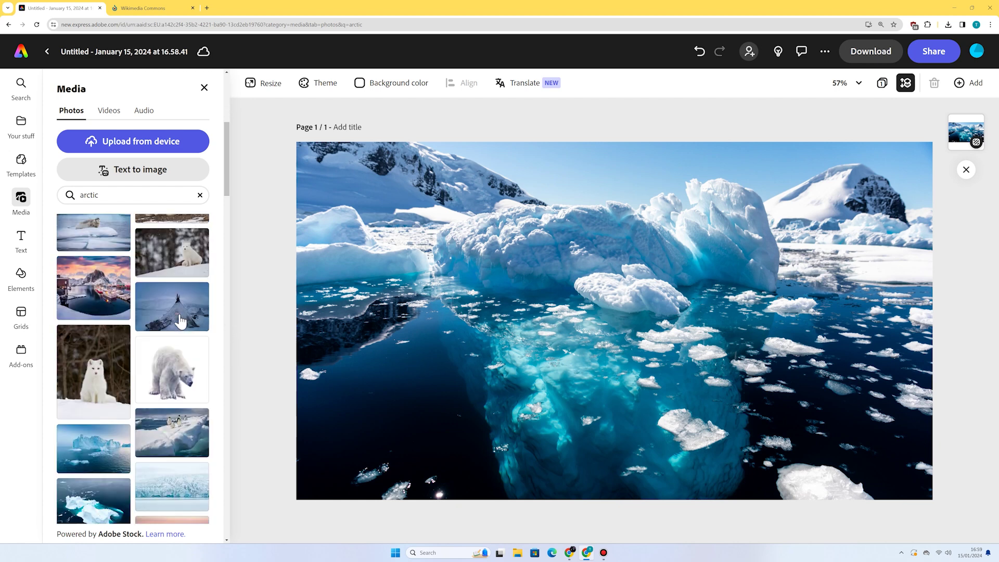
pyautogui.click(179, 324)
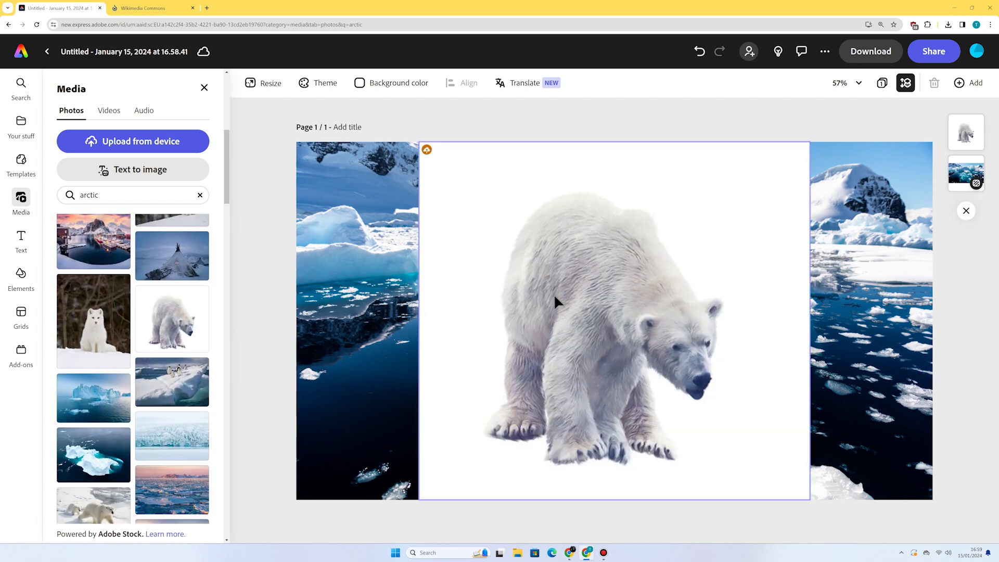
pyautogui.click(610, 290)
pyautogui.moveTo(821, 142); pyautogui.dragTo(475, 317)
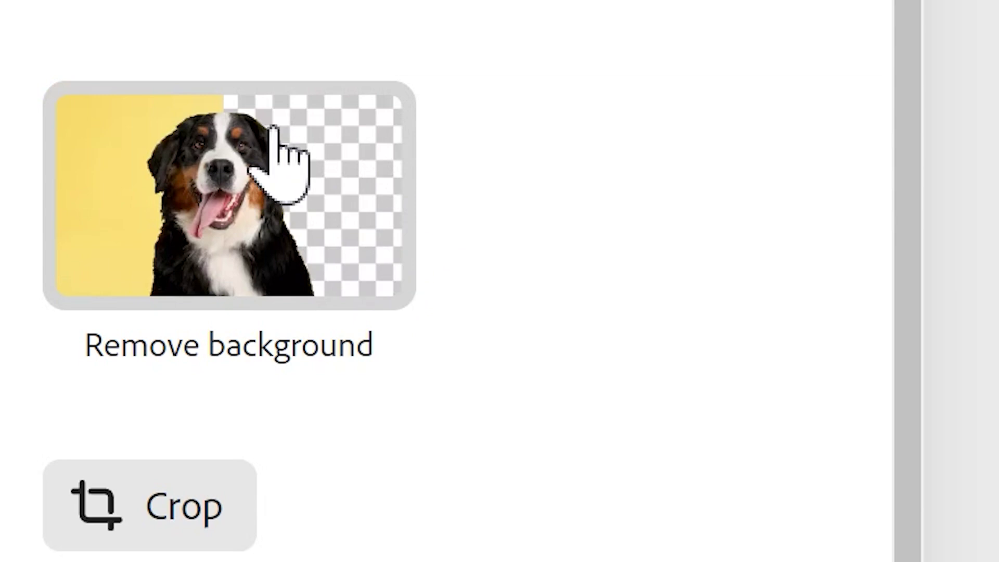
pyautogui.click(198, 207)
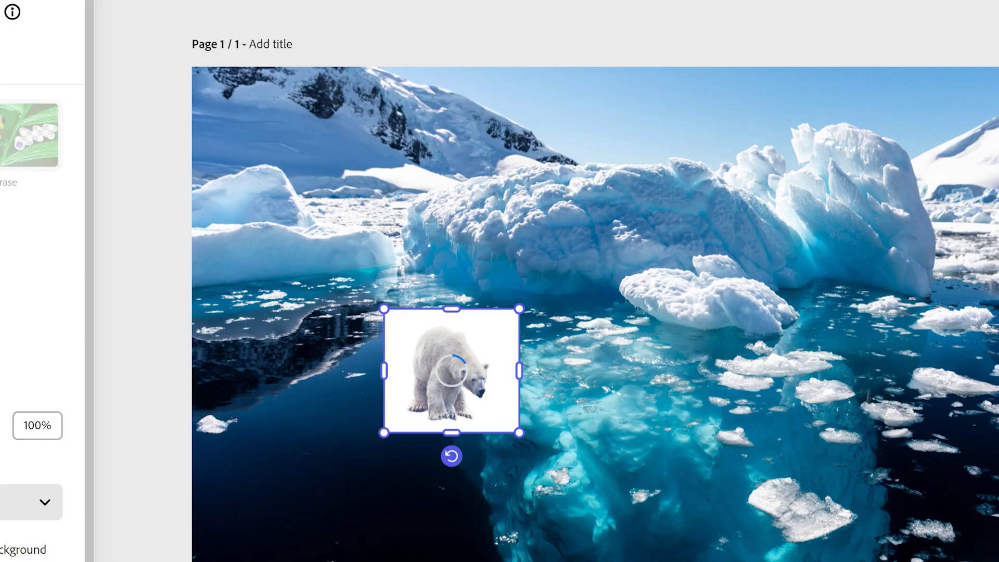
# Shrink the polar bear cutout further and stand it on the ice shelf left of the central iceberg
pyautogui.moveTo(488, 325)
pyautogui.mouseDown()
pyautogui.moveTo(528, 287)
pyautogui.moveTo(495, 321)
pyautogui.mouseUp()
pyautogui.moveTo(469, 385); pyautogui.dragTo(365, 198)
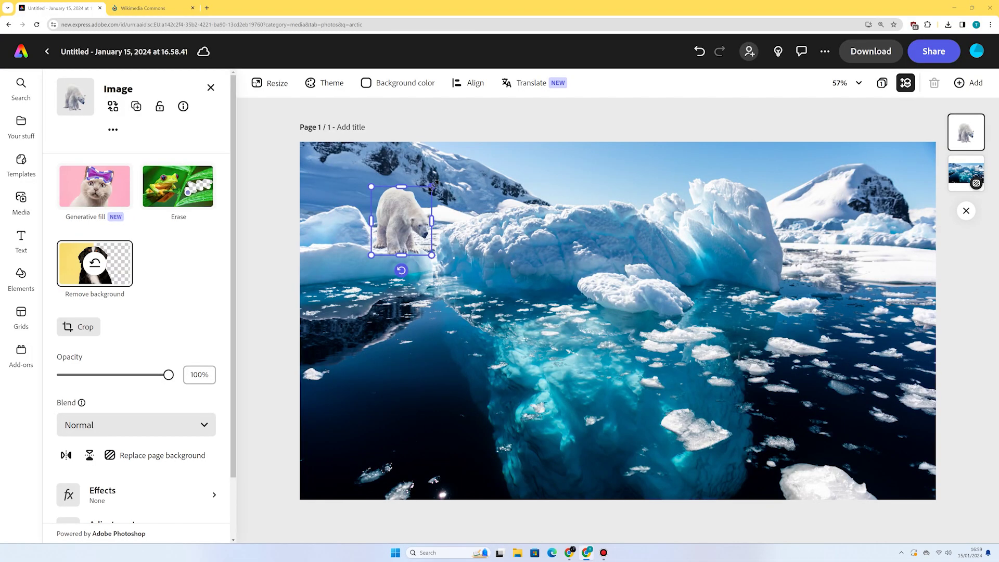
pyautogui.moveTo(434, 185); pyautogui.dragTo(424, 193)
pyautogui.moveTo(412, 228); pyautogui.dragTo(410, 220)
pyautogui.click(287, 236)
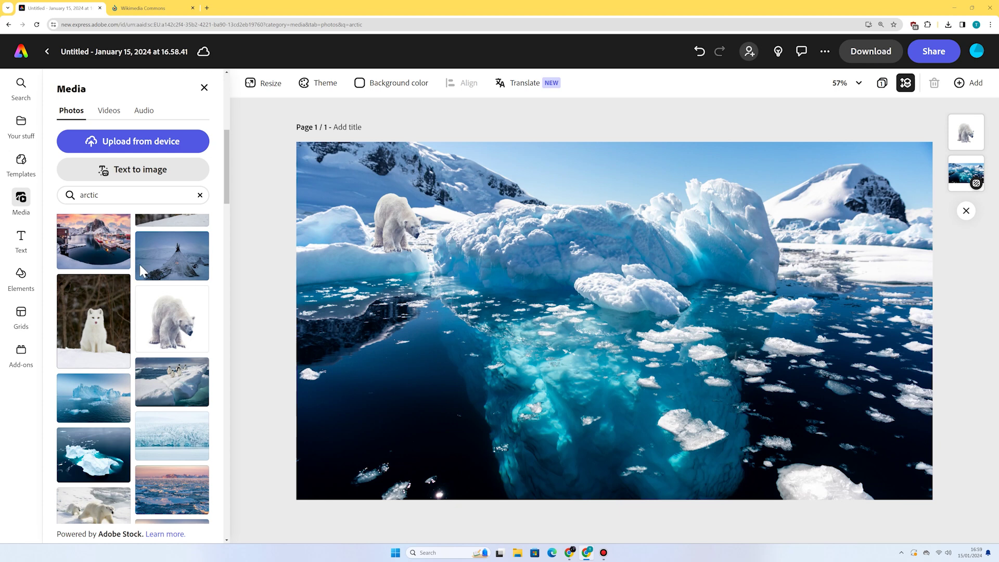
# Add the photo of the white arctic fox standing on snow and remove its background
pyautogui.scroll(-5, 136, 325)
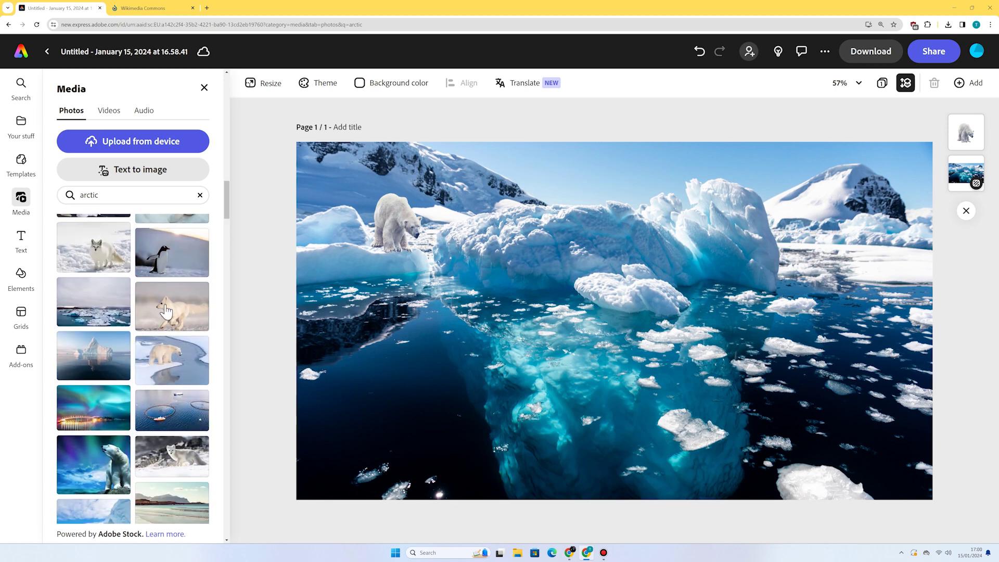
pyautogui.scroll(1, 166, 310)
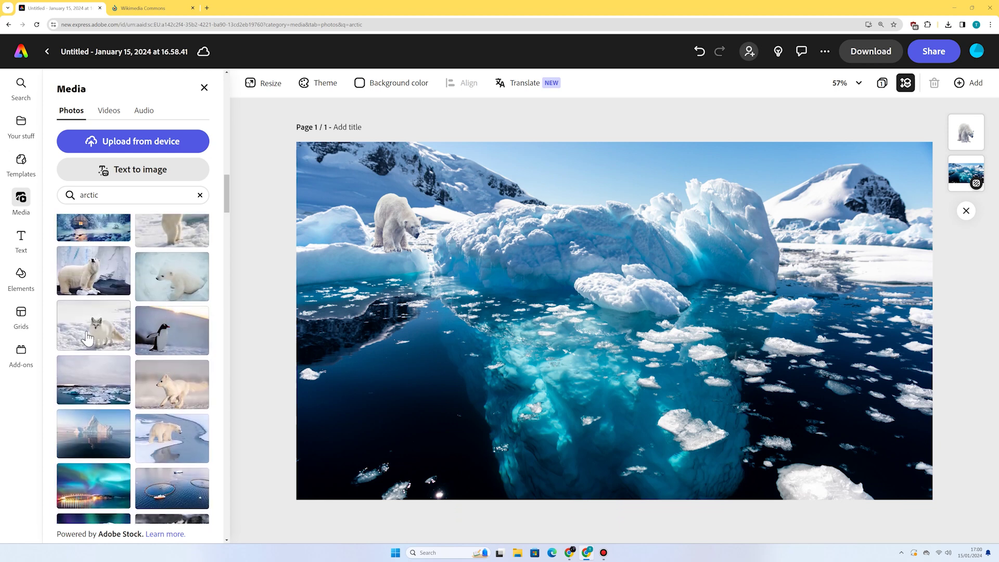
pyautogui.click(84, 339)
pyautogui.click(655, 320)
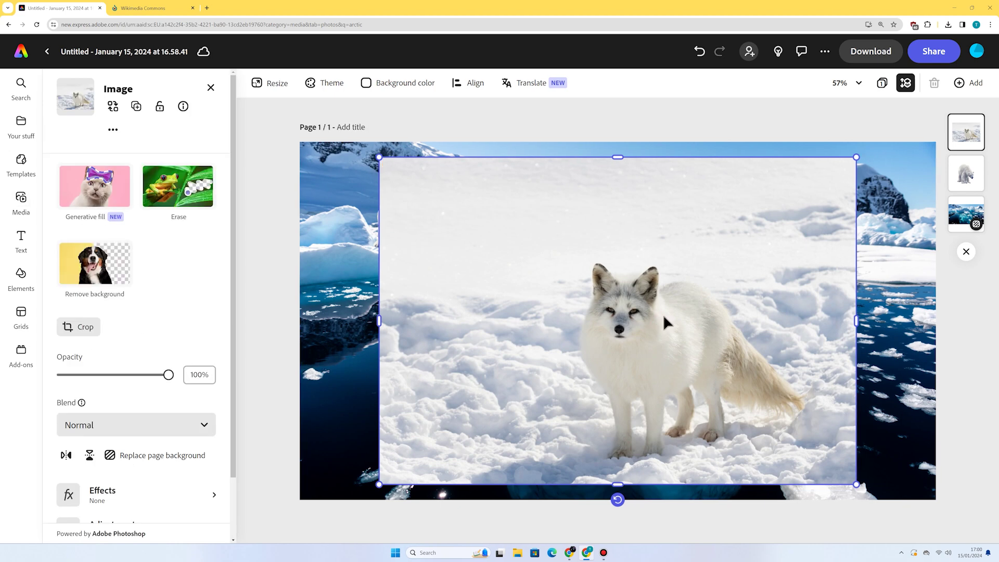
pyautogui.click(101, 279)
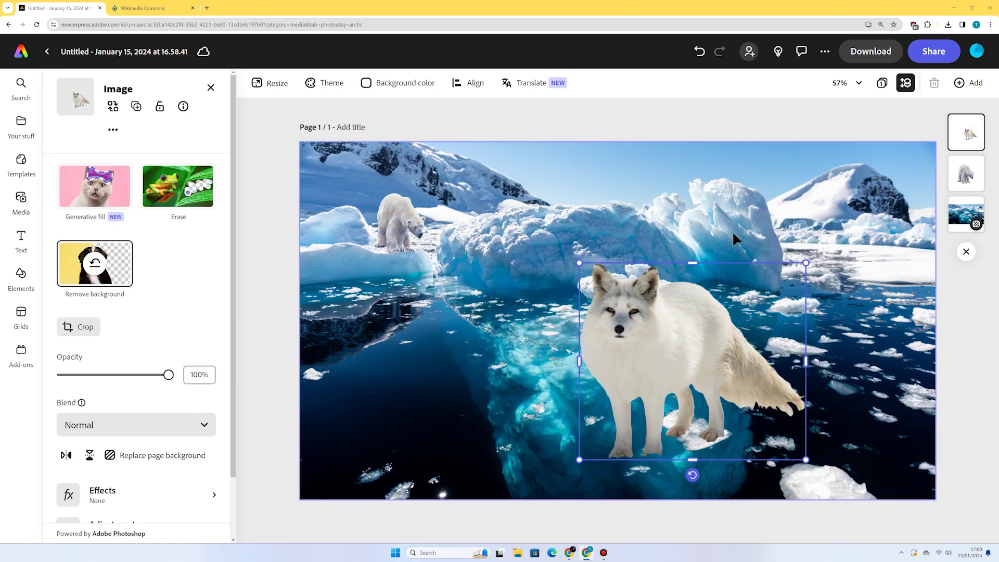
# Scale the arctic fox cutout down and place it on top of the central iceberg
pyautogui.moveTo(806, 263); pyautogui.dragTo(621, 396)
pyautogui.moveTo(598, 431); pyautogui.dragTo(605, 178)
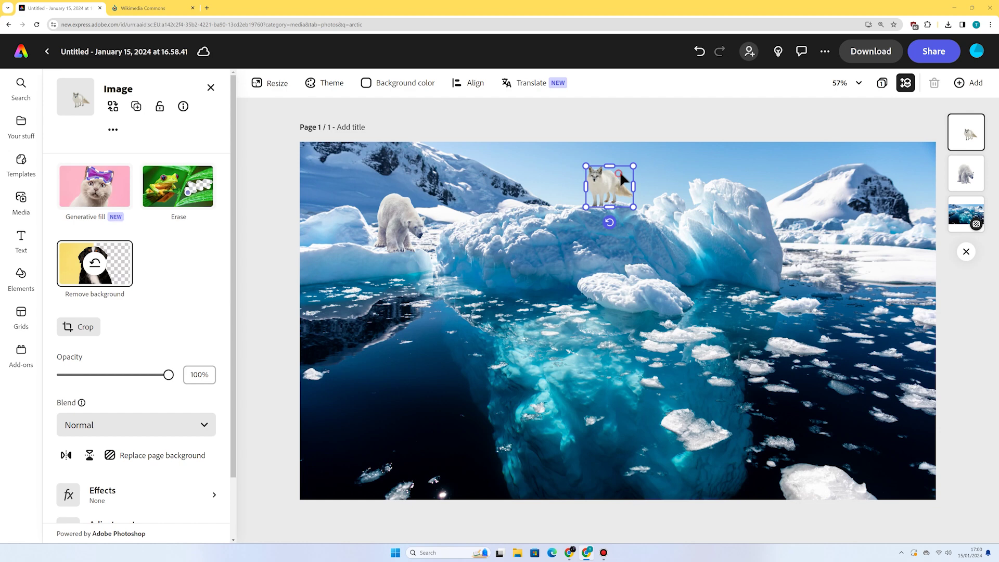
pyautogui.click(681, 151)
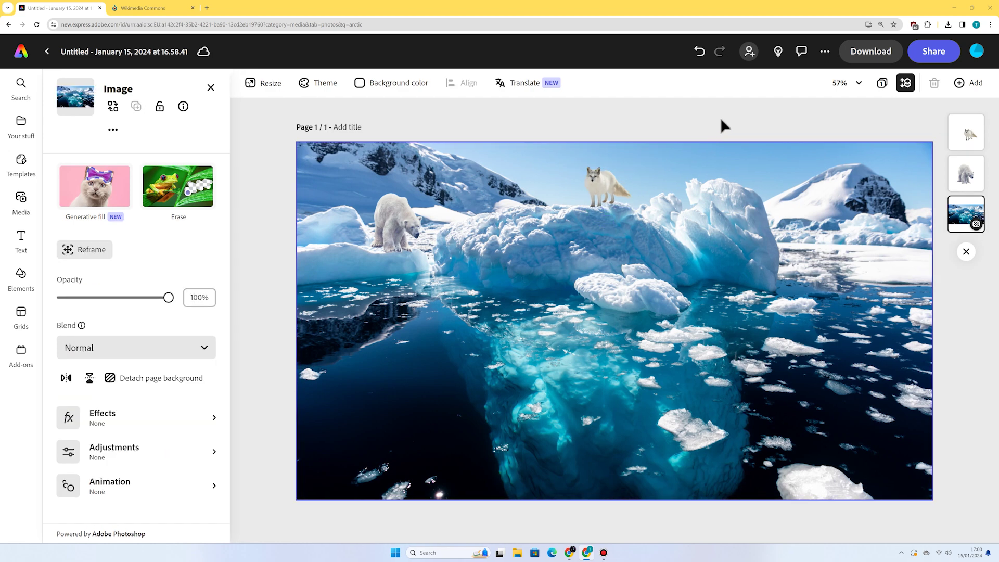
pyautogui.click(722, 120)
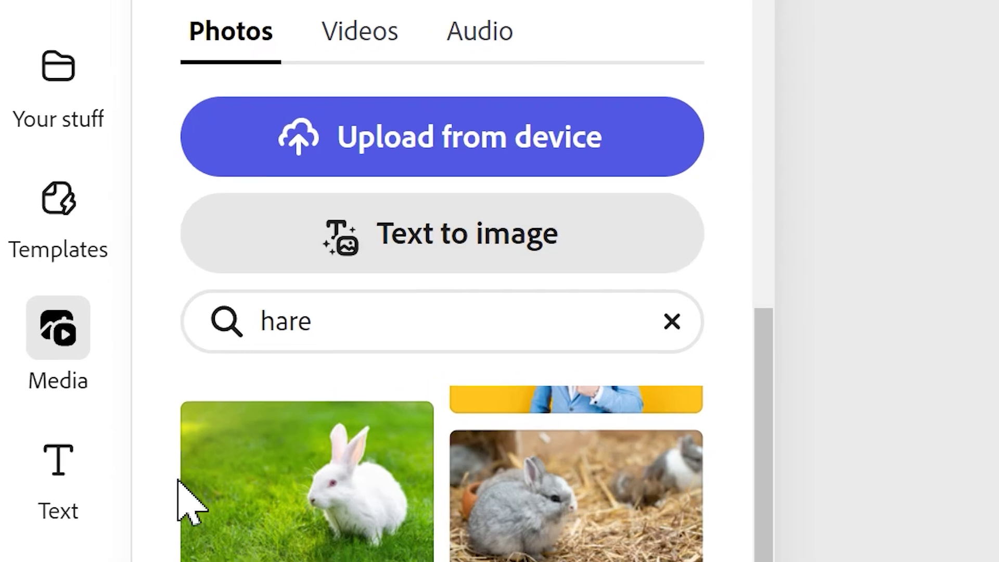
# Add a text reading "frozen kingdom" and move it slightly down to the waterline in front of the iceberg
pyautogui.click(70, 477)
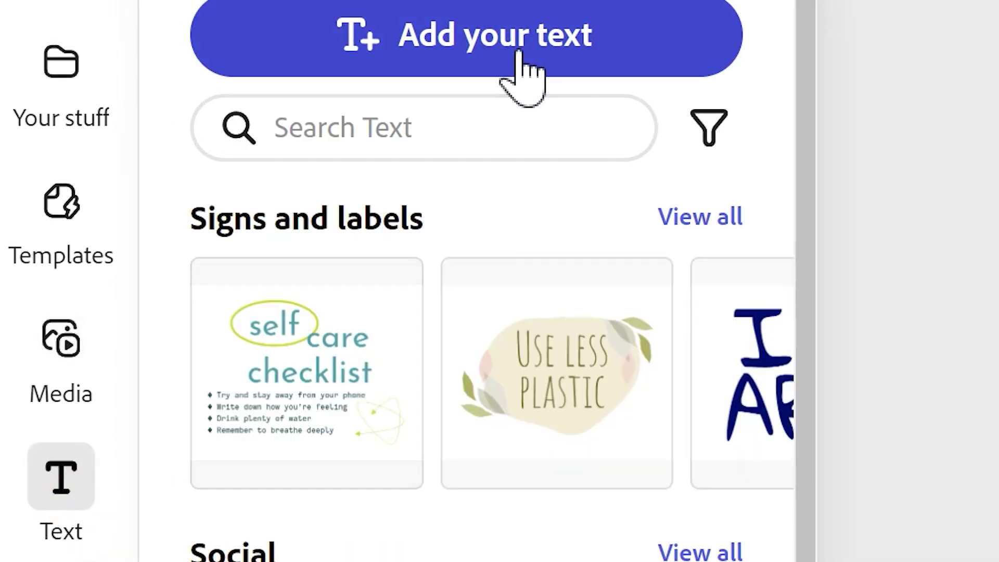
pyautogui.click(46, 474)
pyautogui.click(476, 52)
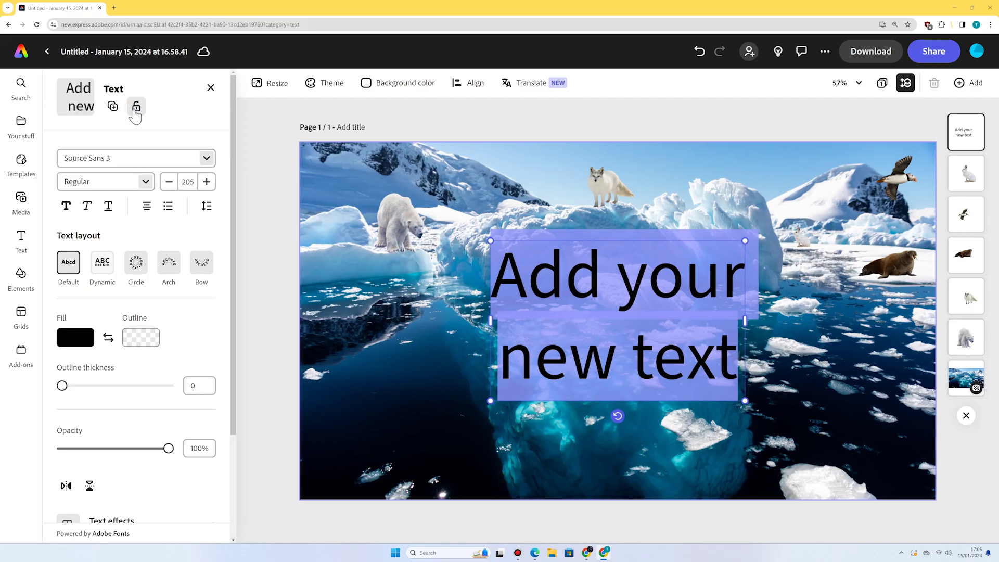
pyautogui.write('frozen kingd')
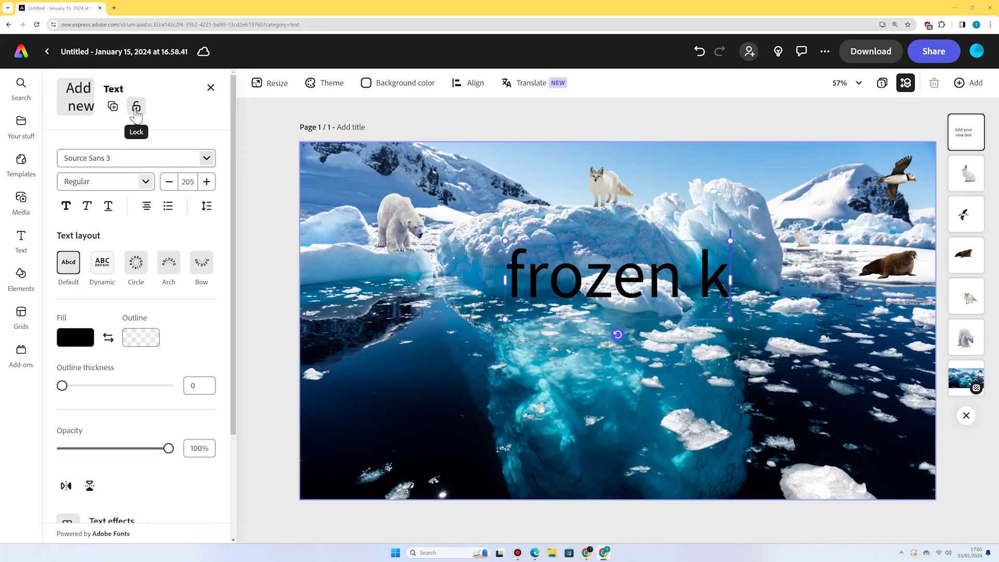
pyautogui.write('om')
pyautogui.press('Escape')
pyautogui.moveTo(712, 295); pyautogui.dragTo(712, 331)
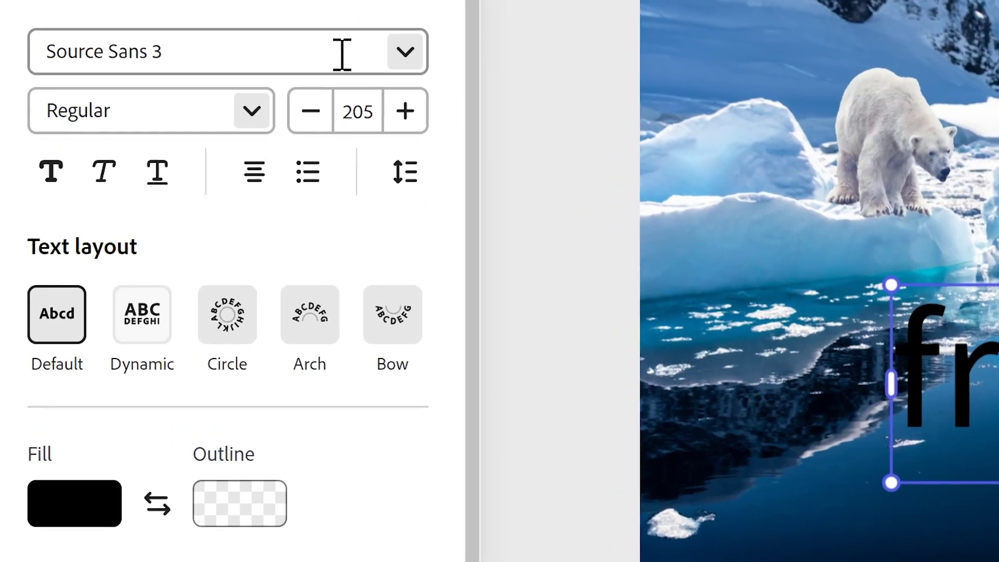
# Change the font of the "frozen kingdom" text to Barber Complete
pyautogui.click(413, 53)
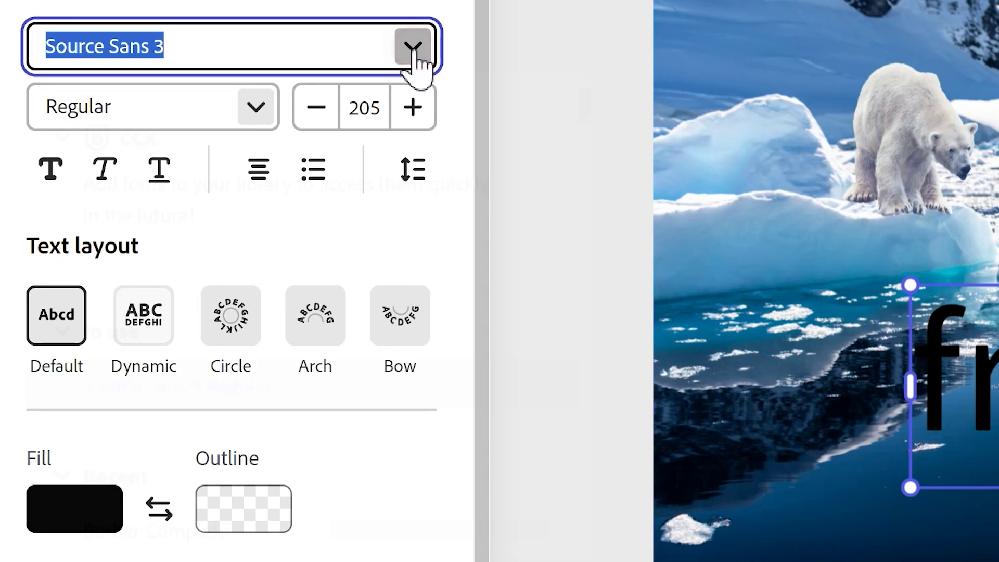
pyautogui.scroll(-2, 281, 458)
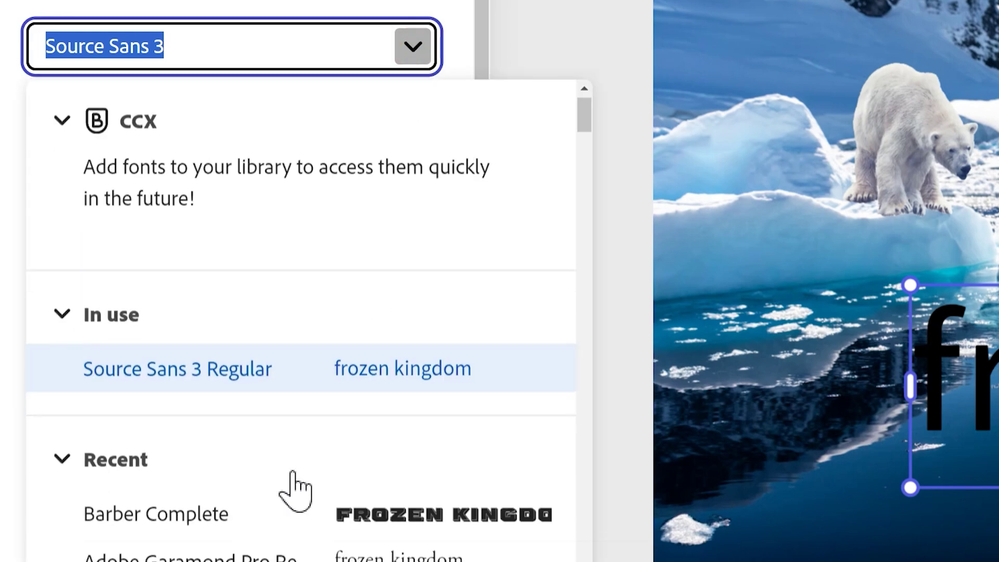
pyautogui.click(219, 449)
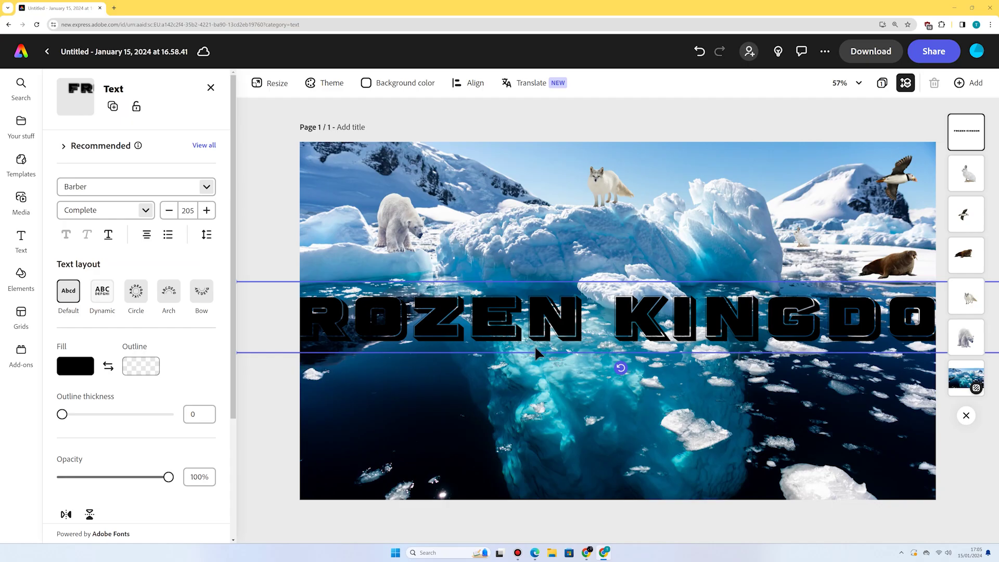
# Scale the "frozen kingdom" text down to size 127 so it fits the page, and place it across the middle
pyautogui.moveTo(682, 315); pyautogui.dragTo(593, 315)
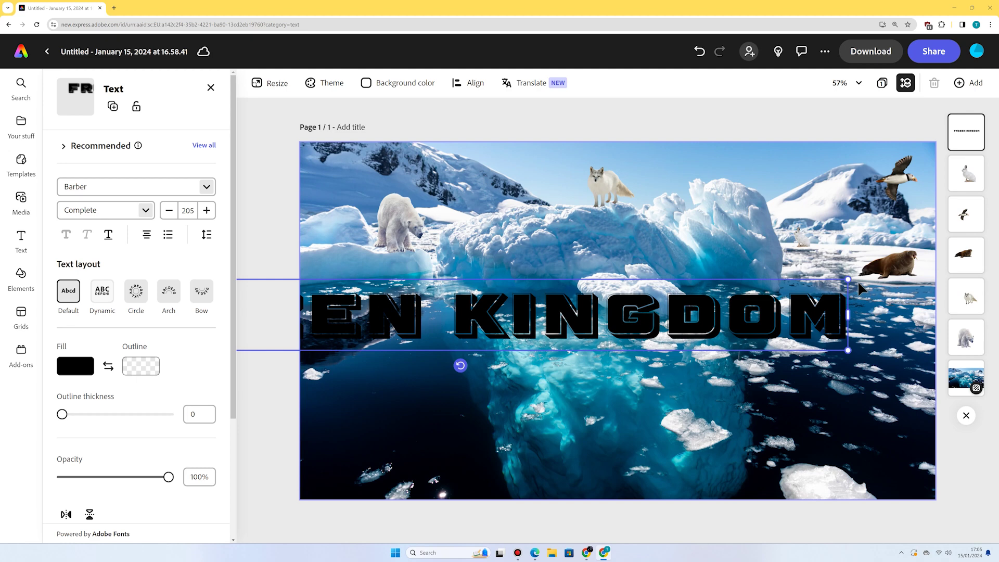
pyautogui.moveTo(848, 281); pyautogui.dragTo(555, 307)
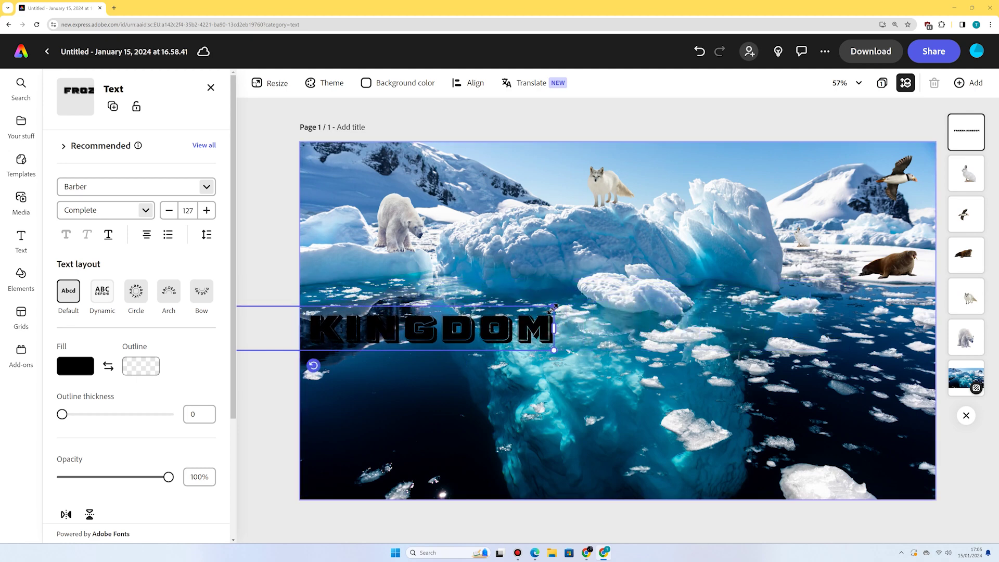
pyautogui.moveTo(473, 313); pyautogui.dragTo(798, 314)
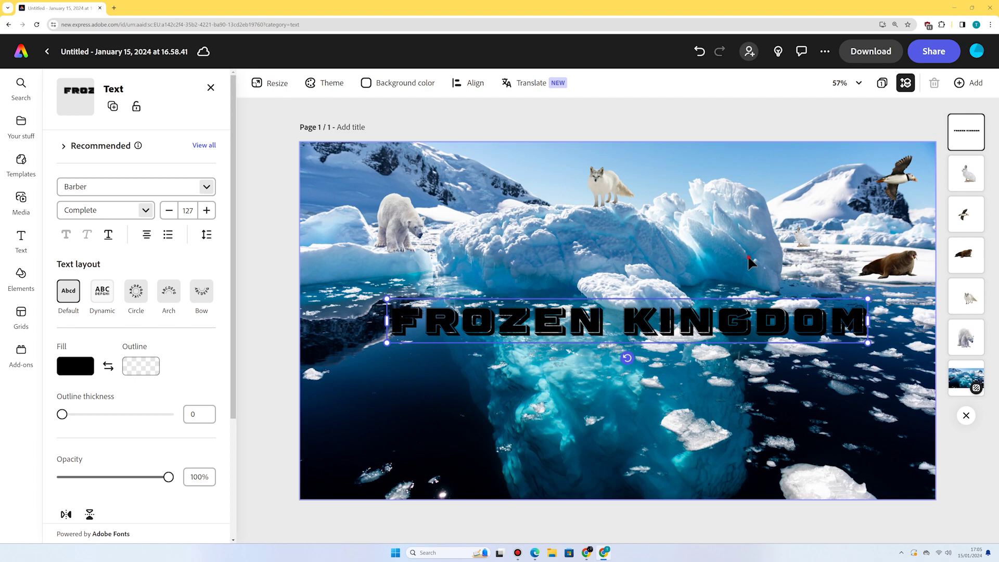
pyautogui.click(748, 254)
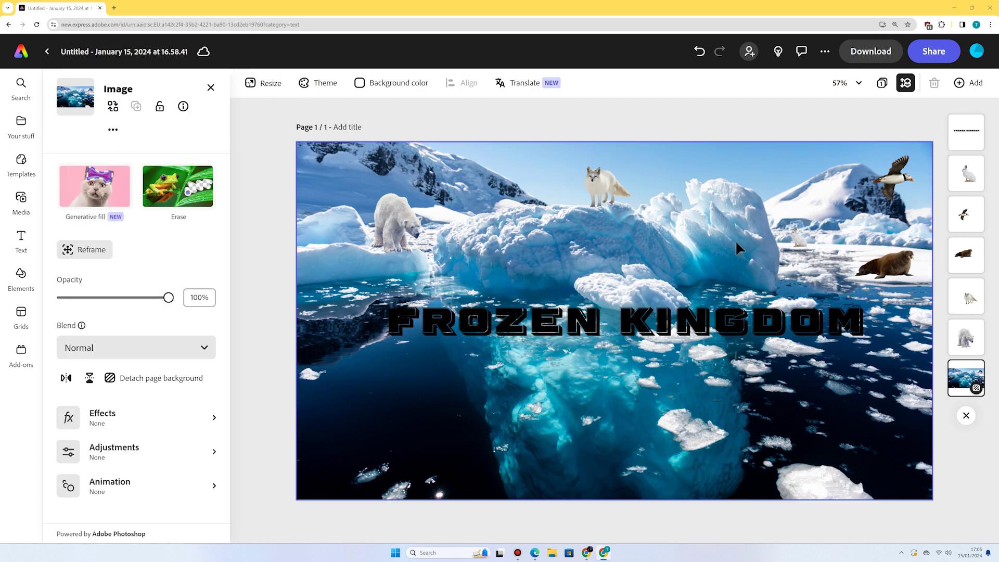
# Add a second text reading "AMAZING ADAPTATIONS" to the page
pyautogui.click(8, 250)
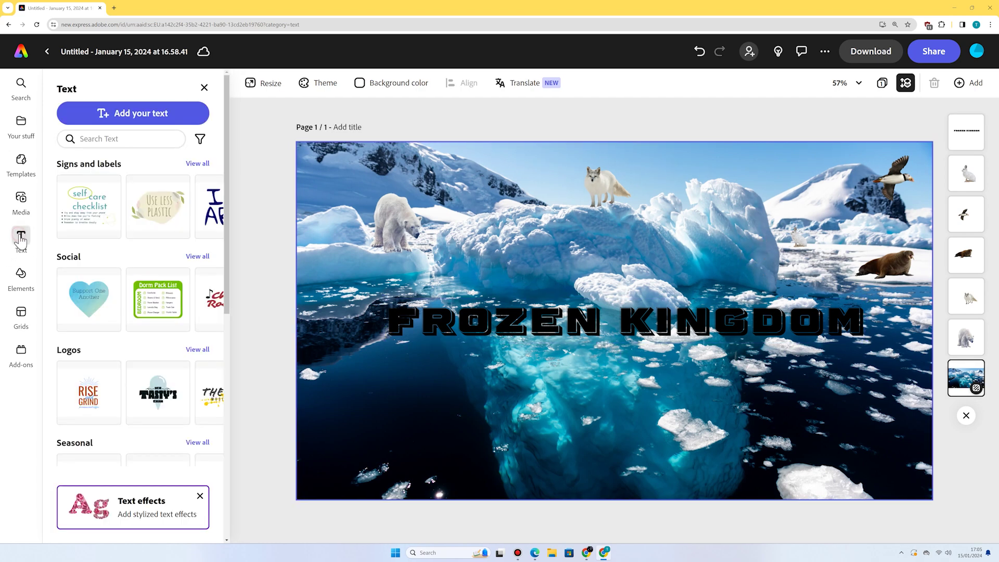
pyautogui.click(129, 116)
pyautogui.write('AMAZING')
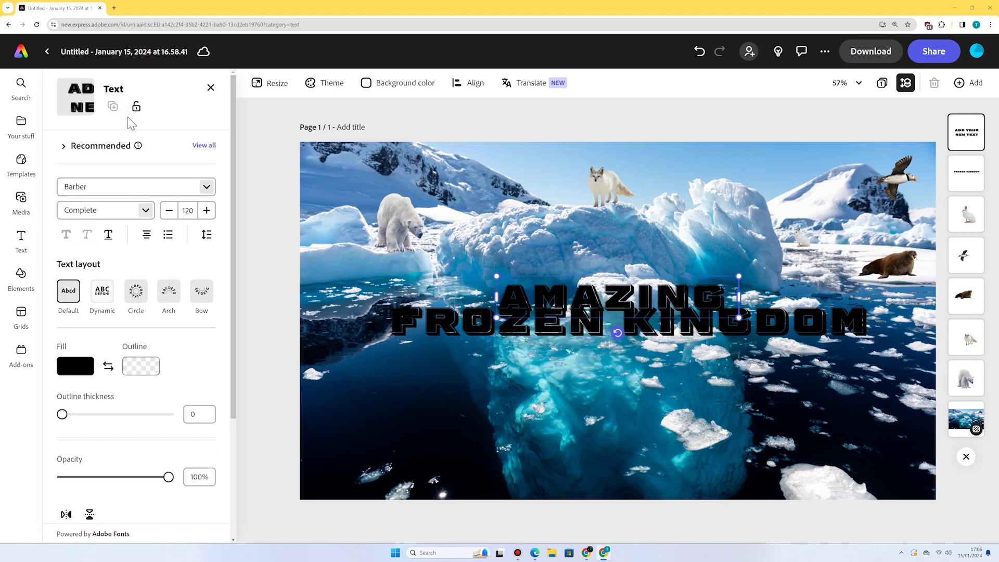
pyautogui.write(' ADAPTATIONS')
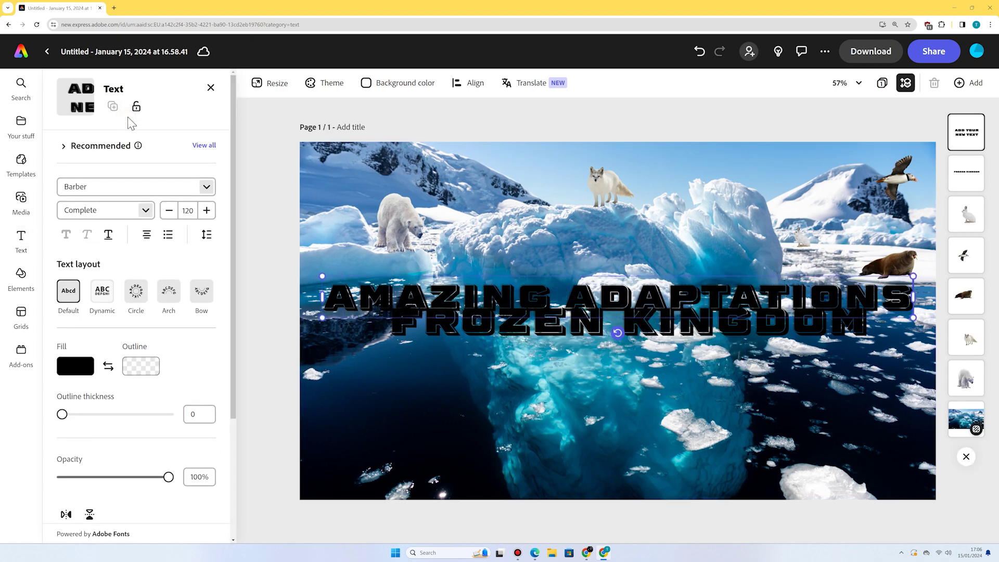
# Shrink the "amazing adaptations" text to size 62 beneath "frozen kingdom" and change its font to timemachine wa Regular
pyautogui.moveTo(911, 277); pyautogui.dragTo(628, 299)
pyautogui.moveTo(504, 306); pyautogui.dragTo(644, 358)
pyautogui.click(203, 187)
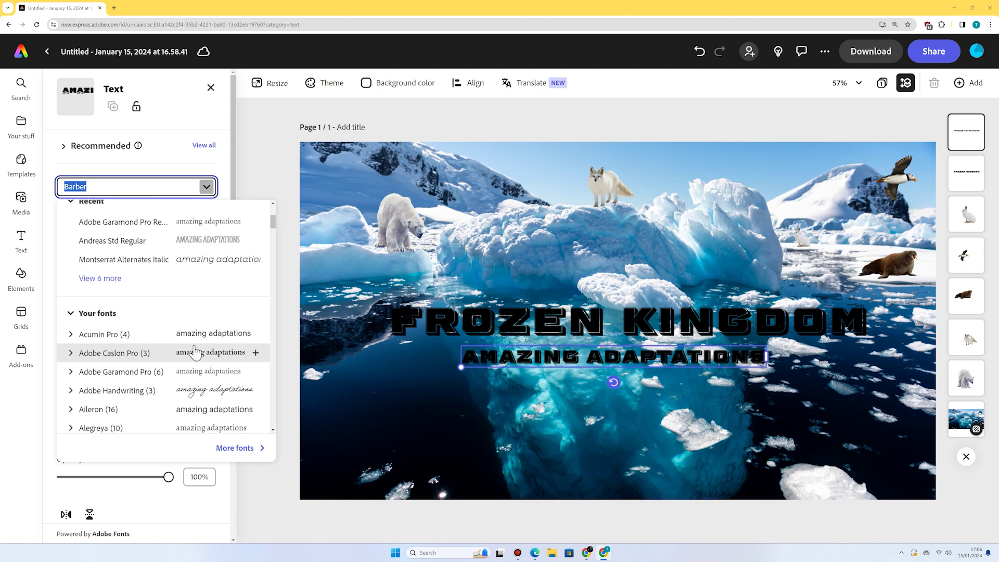
pyautogui.write('time')
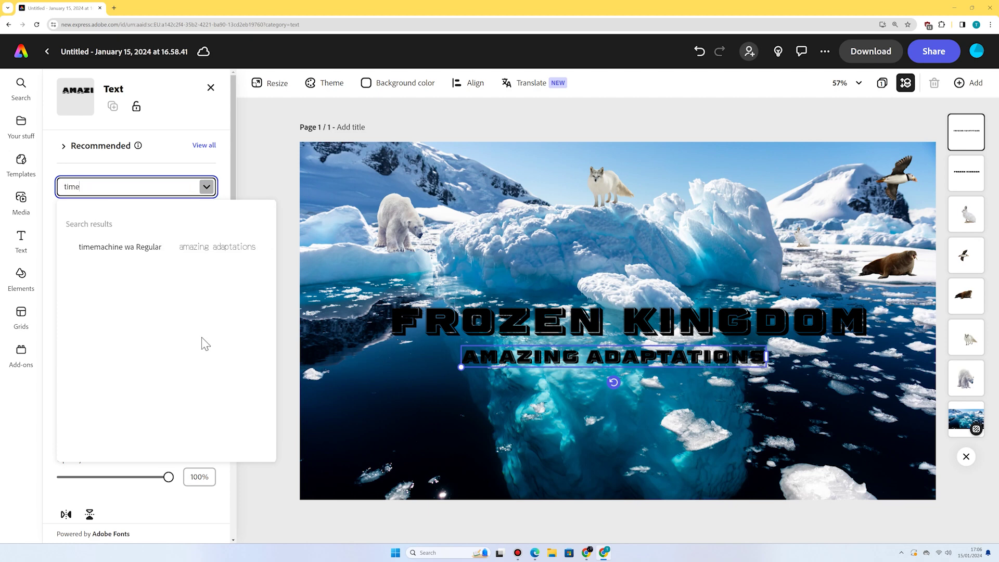
pyautogui.click(116, 248)
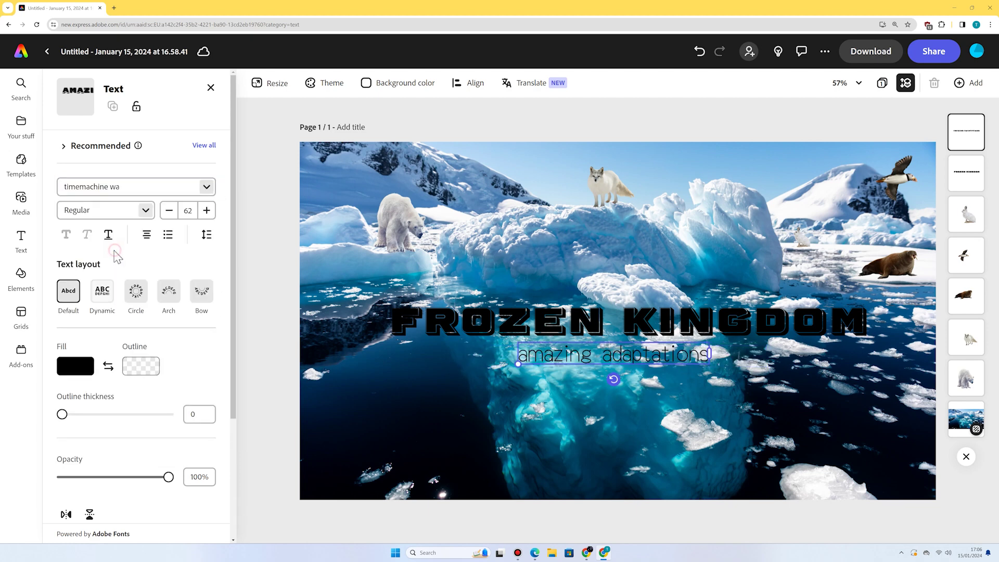
pyautogui.click(646, 369)
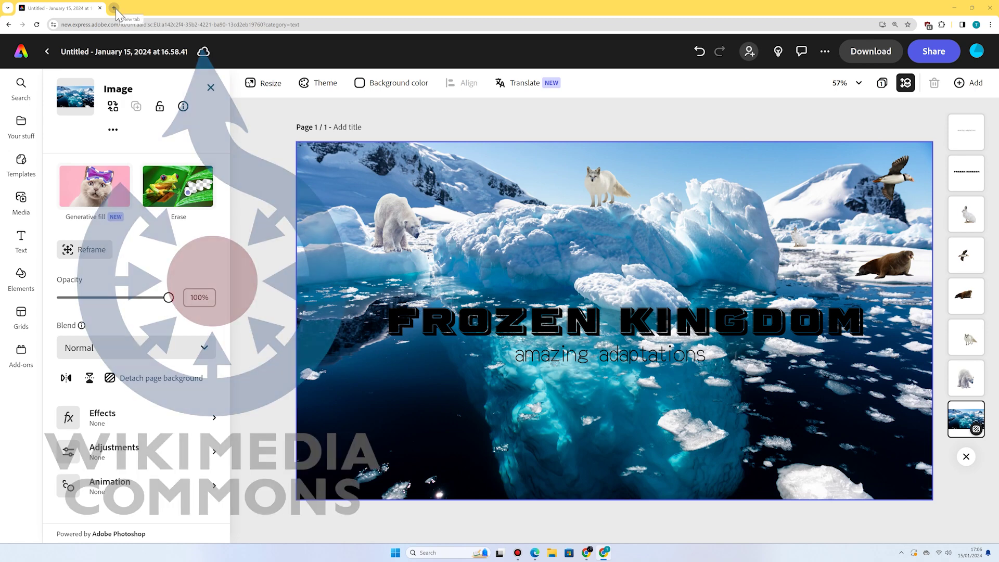
# Open Wikimedia Commons in a new browser tab and search its images for "arctic"
pyautogui.click(114, 8)
pyautogui.write('wik')
pyautogui.press('Return')
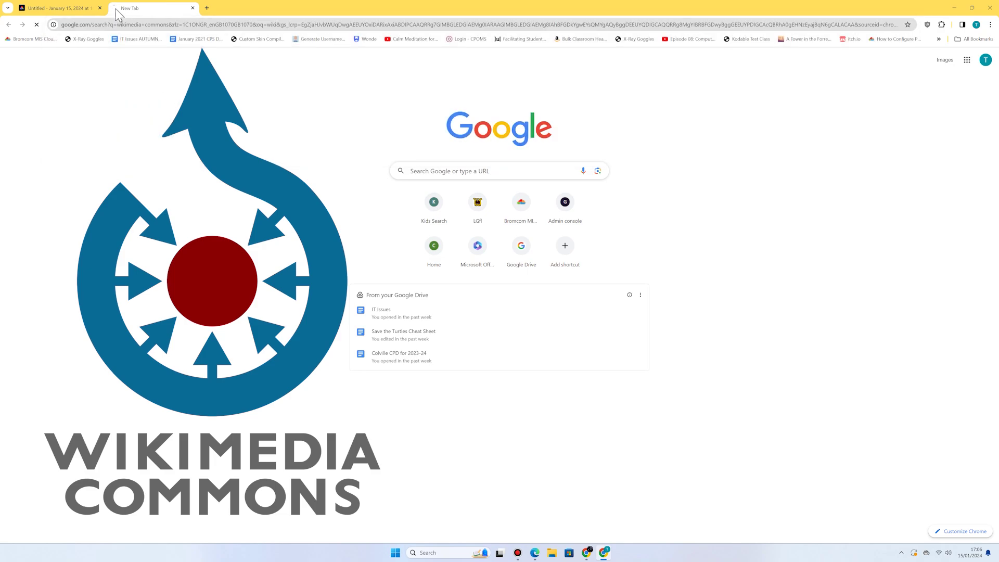
pyautogui.click(108, 133)
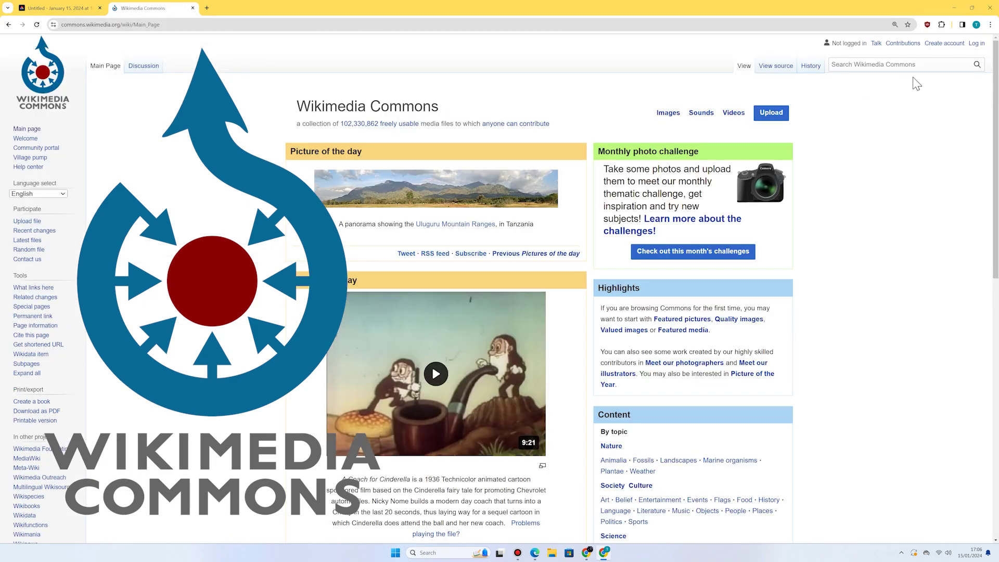
pyautogui.click(798, 58)
pyautogui.write('arctic')
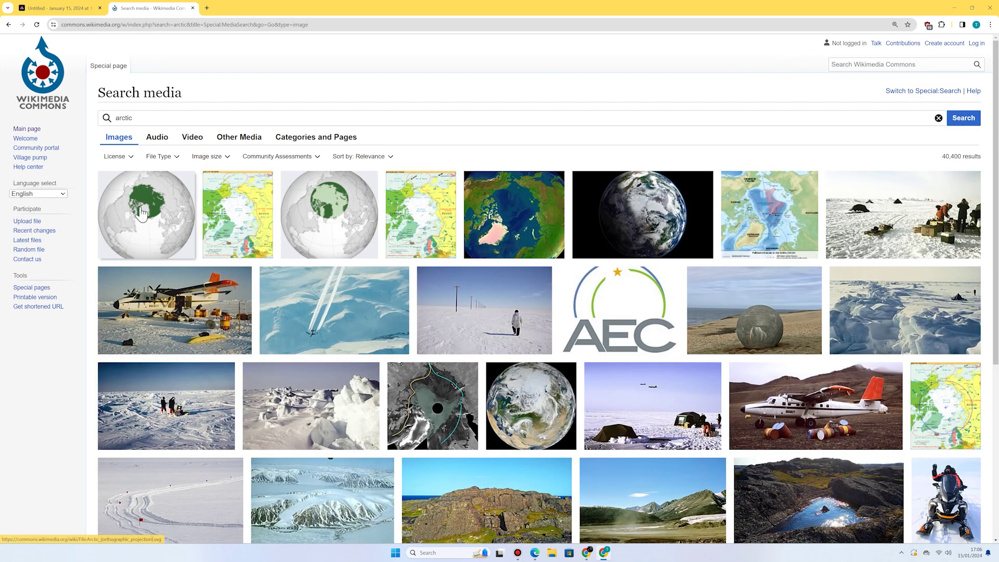
# Copy the Arctic orthographic projection globe image and paste it onto the title page in Adobe Express
pyautogui.click(140, 213)
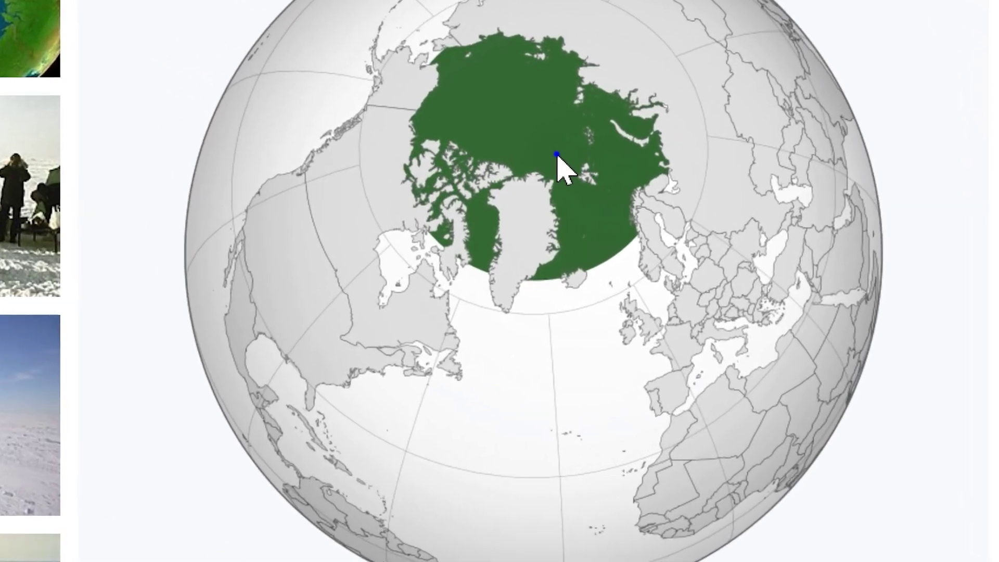
pyautogui.rightClick(794, 159)
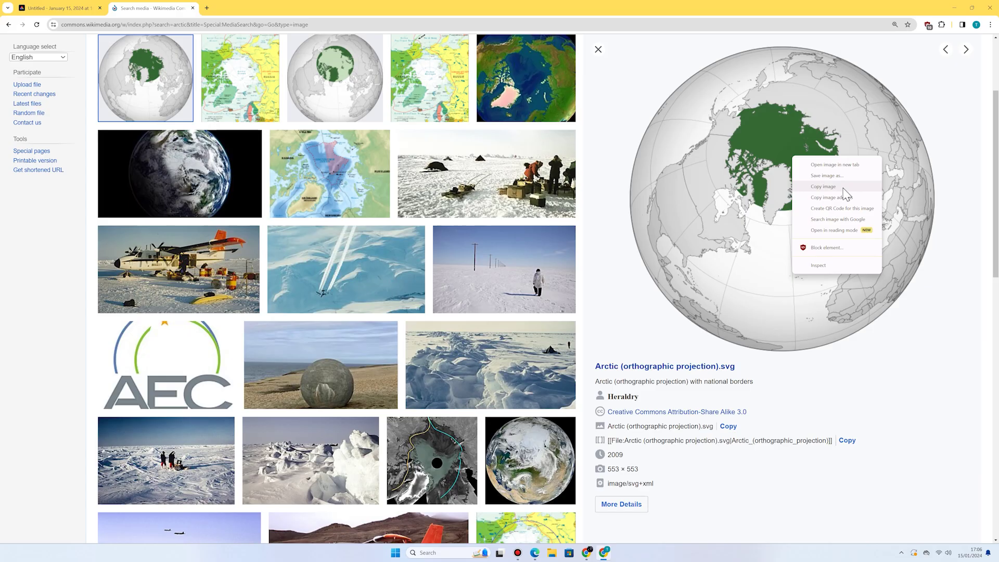
pyautogui.click(844, 190)
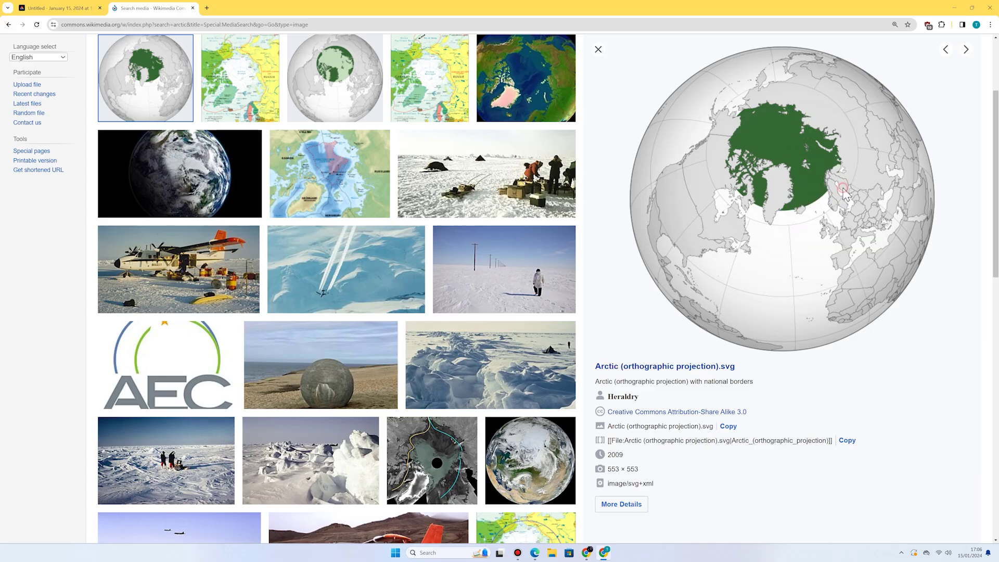
pyautogui.click(55, 8)
pyautogui.hotkey('ctrl', 'v')
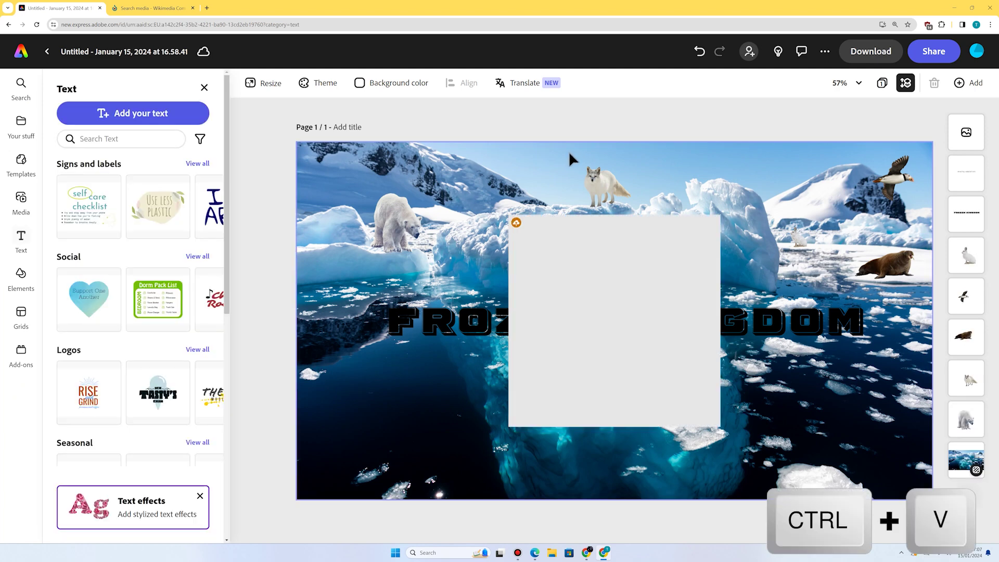
# Shrink the pasted globe image and place it in the lower-left corner of the title page
pyautogui.moveTo(728, 213); pyautogui.dragTo(619, 320)
pyautogui.moveTo(494, 353); pyautogui.dragTo(402, 425)
pyautogui.moveTo(447, 372)
pyautogui.mouseDown()
pyautogui.moveTo(483, 364)
pyautogui.moveTo(445, 371)
pyautogui.mouseUp()
pyautogui.click(473, 415)
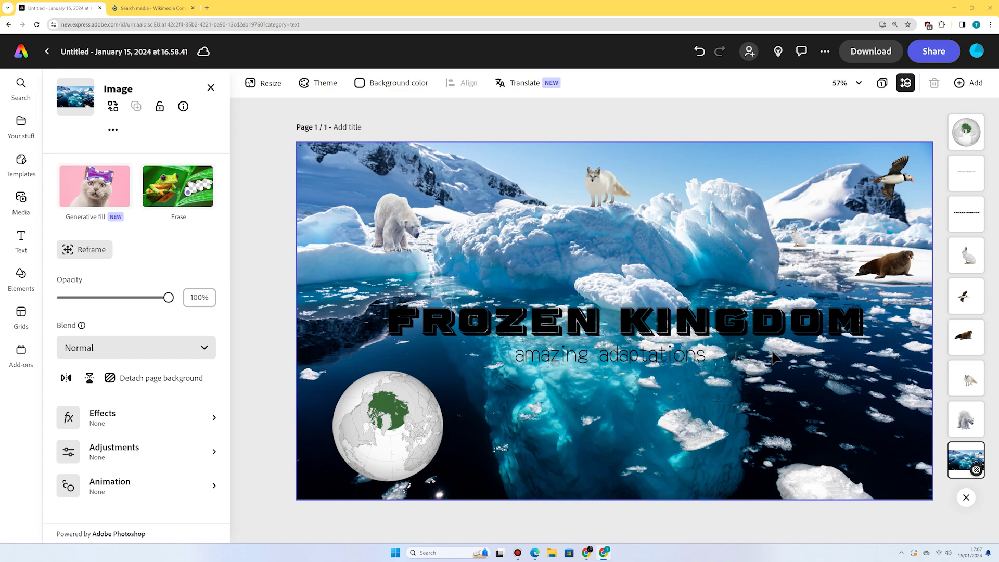
# Search the design assets for "snow pile" and add the wide splattered snow element to the title page
pyautogui.click(21, 276)
pyautogui.click(21, 240)
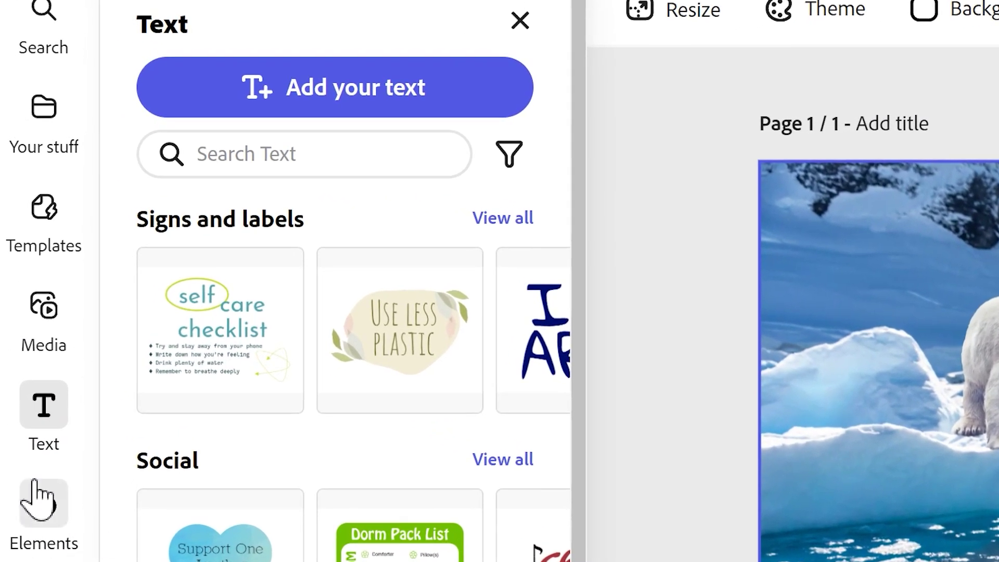
pyautogui.click(42, 518)
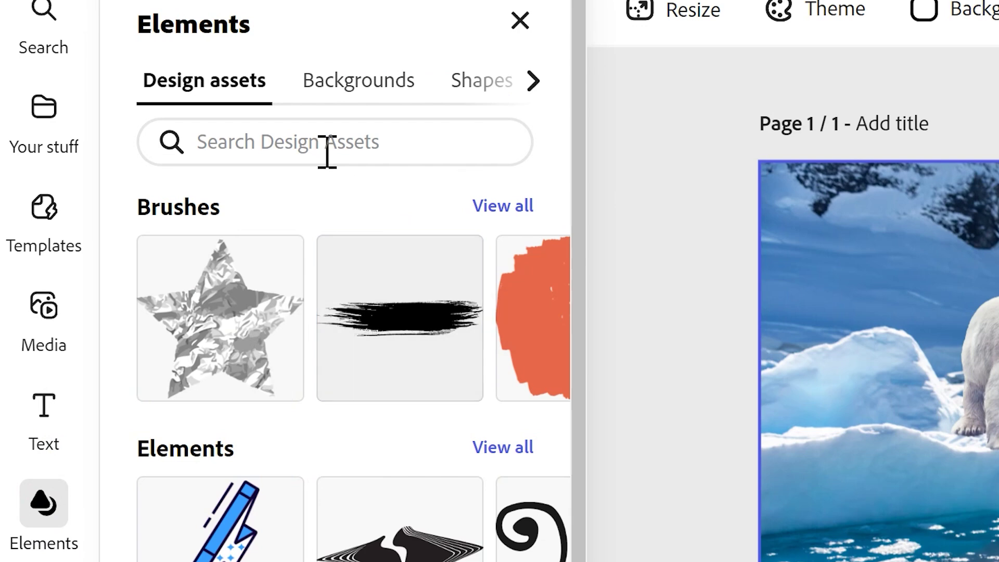
pyautogui.click(315, 132)
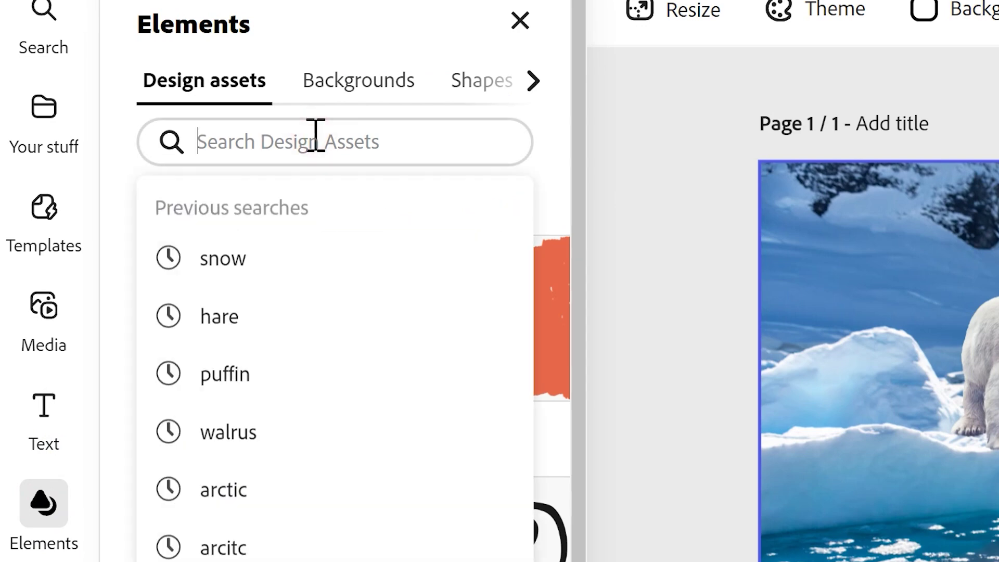
pyautogui.write('snow pile')
pyautogui.press('Return')
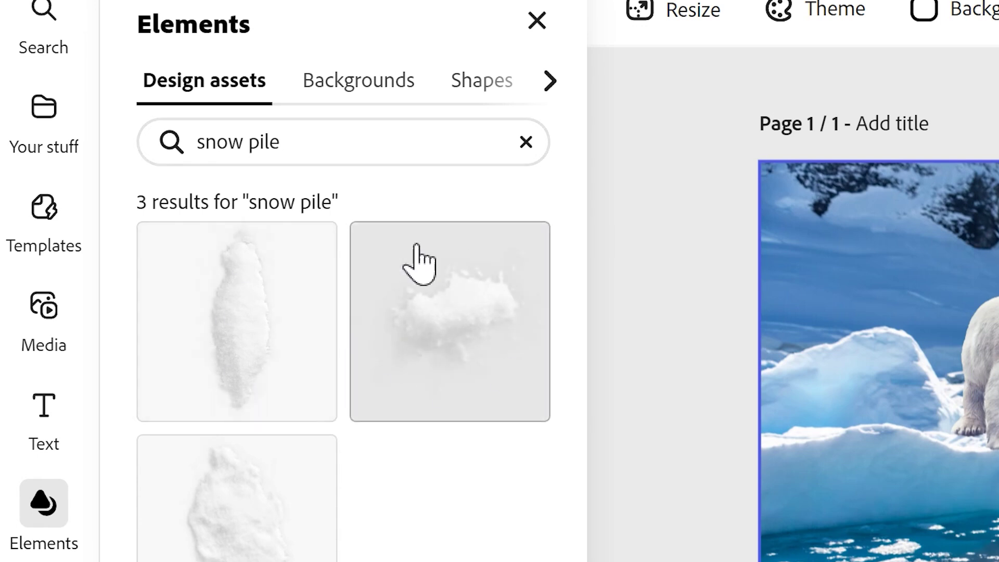
pyautogui.click(471, 289)
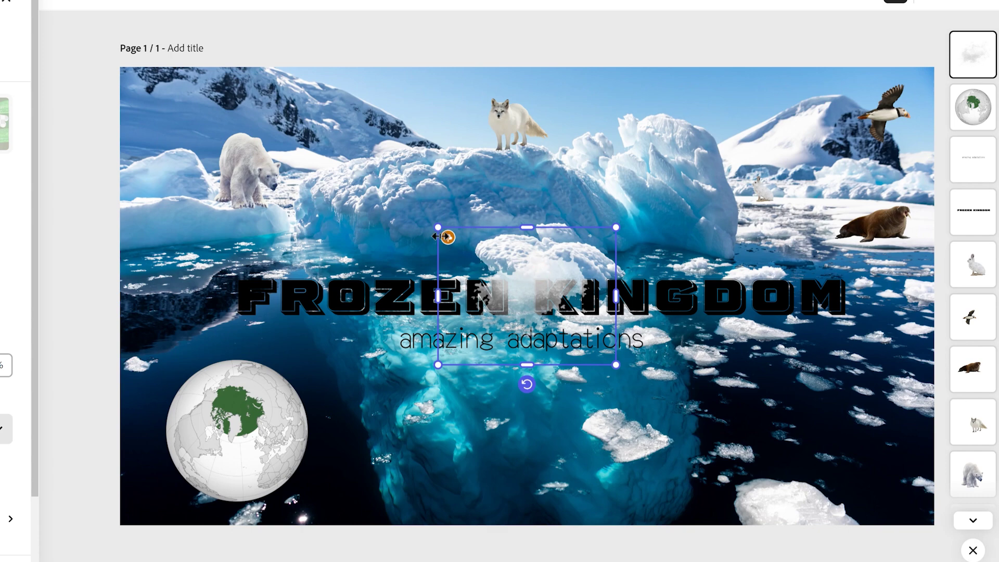
# Enlarge the snow pile over the page's left half and move it beneath both title texts in the layer order
pyautogui.moveTo(437, 226); pyautogui.dragTo(252, 83)
pyautogui.moveTo(414, 284); pyautogui.dragTo(318, 302)
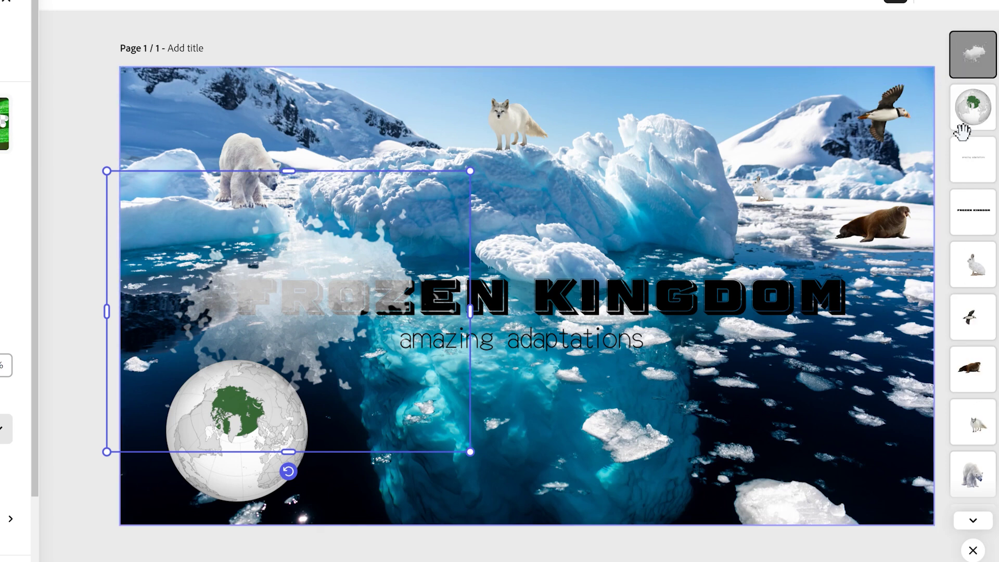
pyautogui.click(968, 56)
pyautogui.moveTo(968, 56); pyautogui.dragTo(970, 245)
pyautogui.moveTo(971, 210)
pyautogui.mouseDown()
pyautogui.moveTo(973, 287)
pyautogui.moveTo(968, 203)
pyautogui.moveTo(966, 218)
pyautogui.mouseUp()
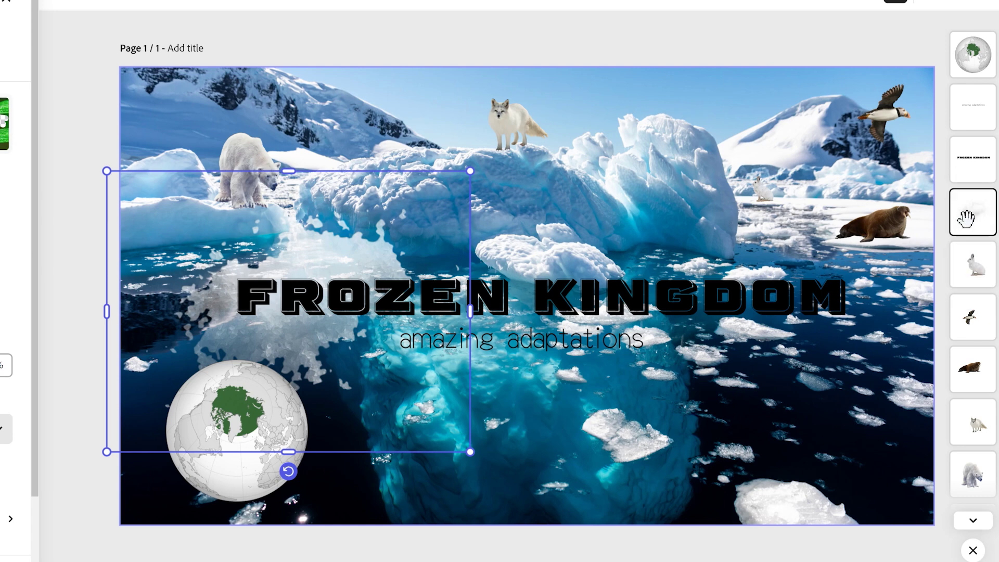
# Shift the snow pile slightly behind the start of the title and lower its opacity to 63%
pyautogui.moveTo(302, 238); pyautogui.dragTo(326, 234)
pyautogui.moveTo(398, 245)
pyautogui.mouseDown()
pyautogui.moveTo(375, 252)
pyautogui.moveTo(388, 254)
pyautogui.mouseUp()
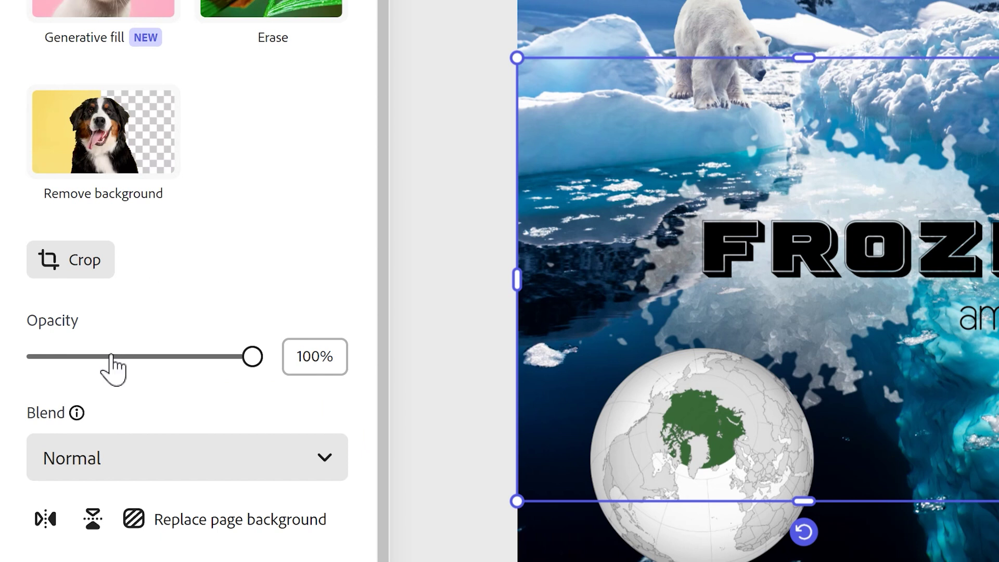
pyautogui.moveTo(251, 366); pyautogui.dragTo(173, 368)
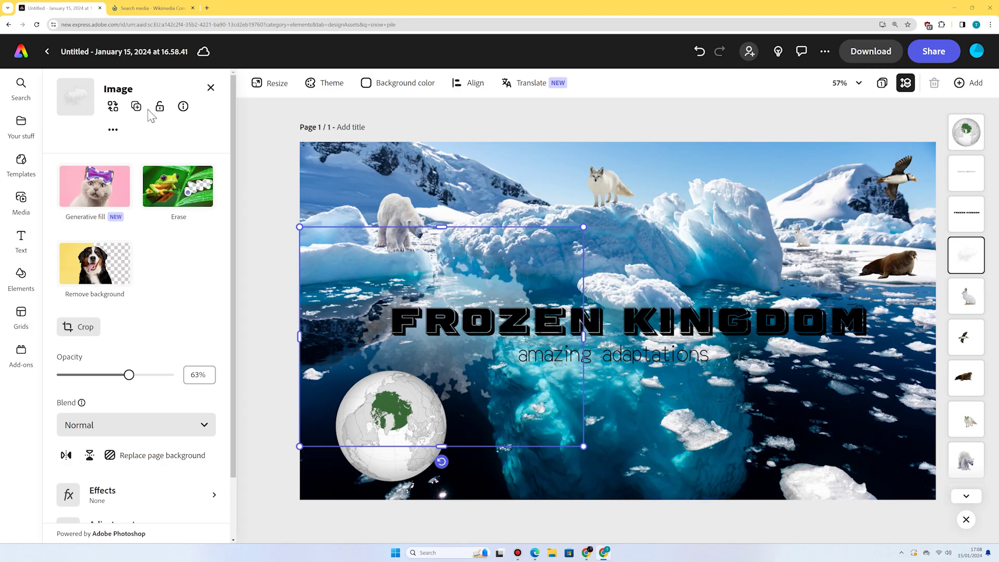
# Duplicate the translucent snow pile three times and spread the copies behind the rest of the title and subtitle
pyautogui.click(135, 107)
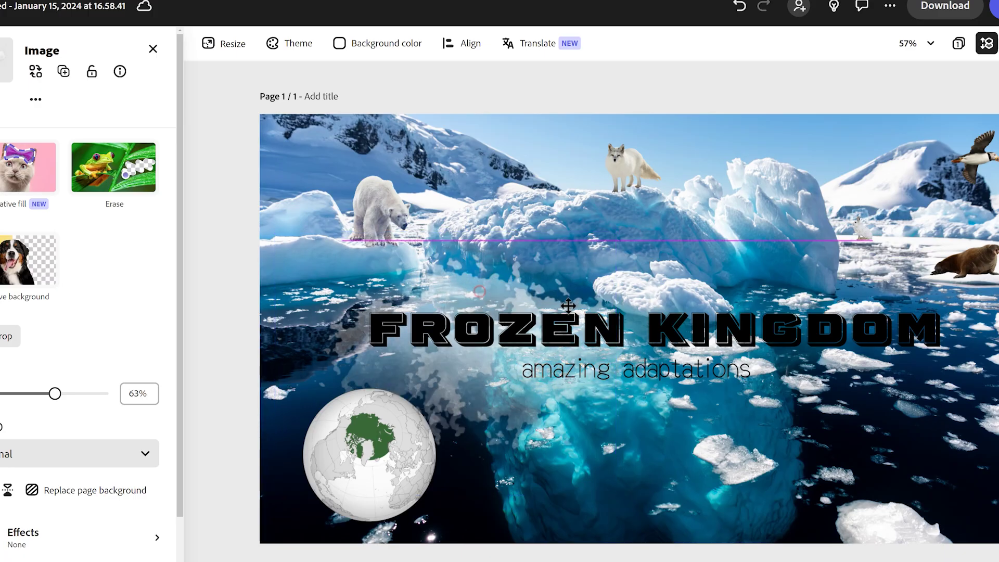
pyautogui.moveTo(676, 292); pyautogui.dragTo(740, 264)
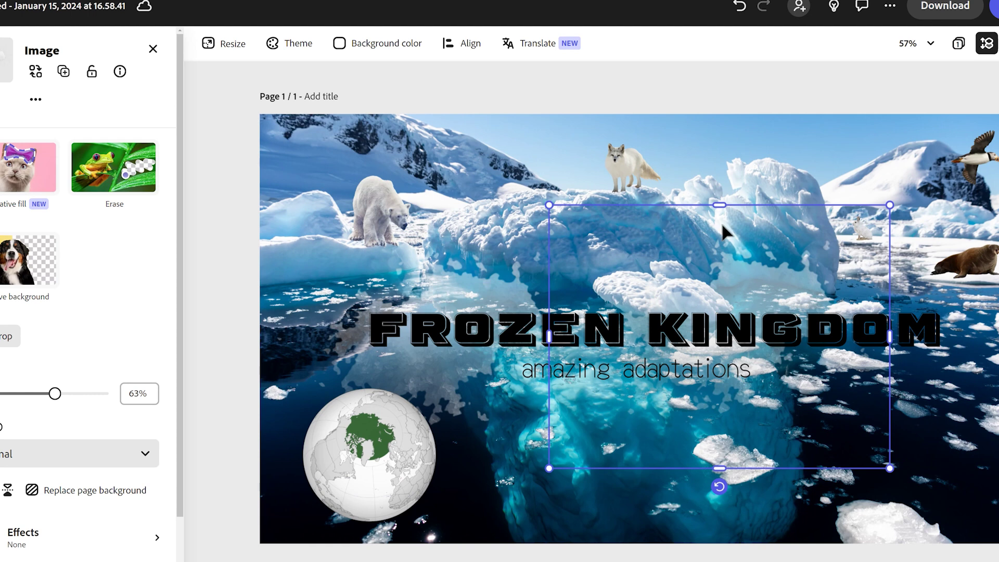
pyautogui.click(63, 71)
pyautogui.moveTo(811, 301); pyautogui.dragTo(903, 302)
pyautogui.click(63, 71)
pyautogui.moveTo(910, 411); pyautogui.dragTo(626, 424)
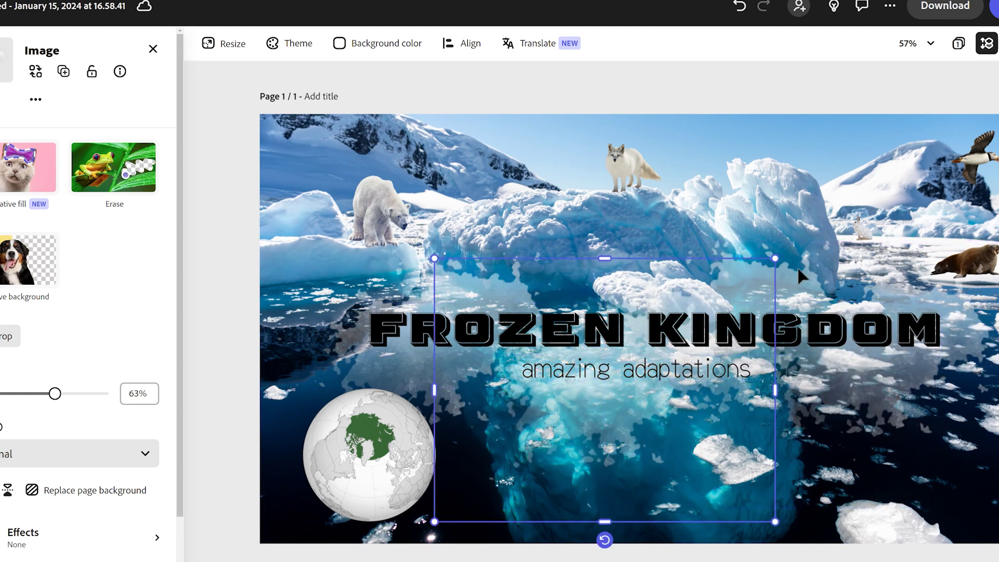
pyautogui.moveTo(775, 258); pyautogui.dragTo(846, 204)
pyautogui.hotkey('ctrl', 'z')
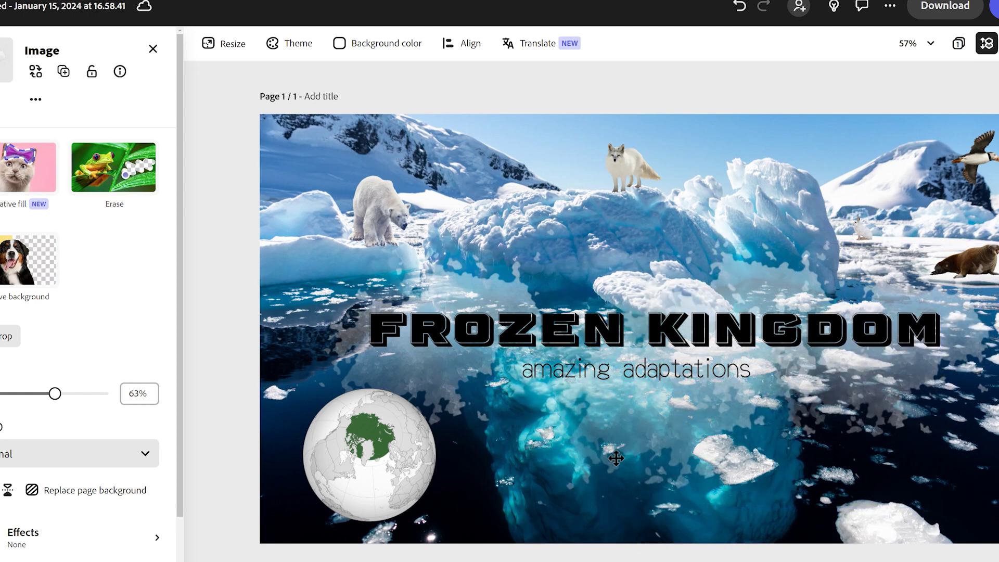
pyautogui.click(253, 466)
pyautogui.click(220, 443)
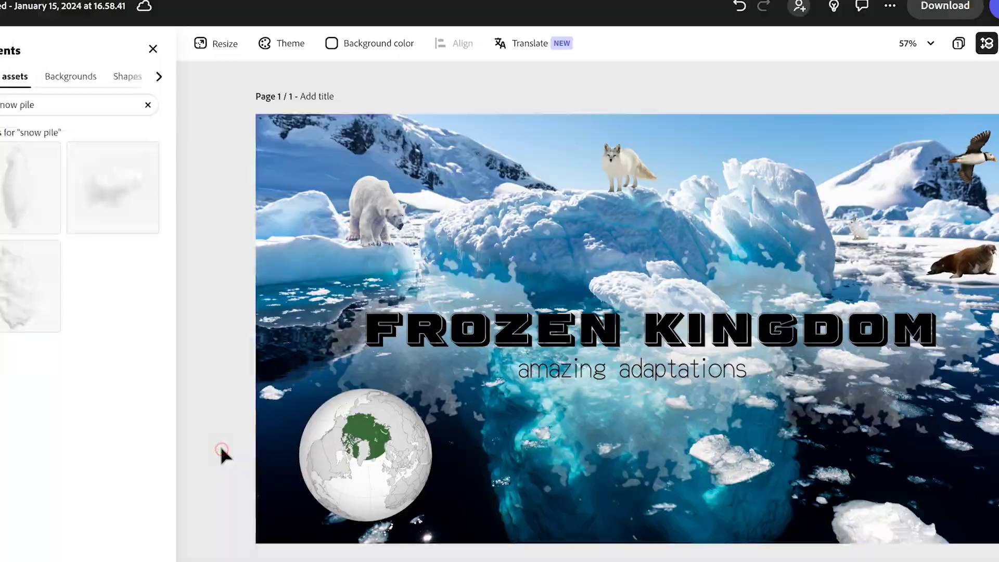
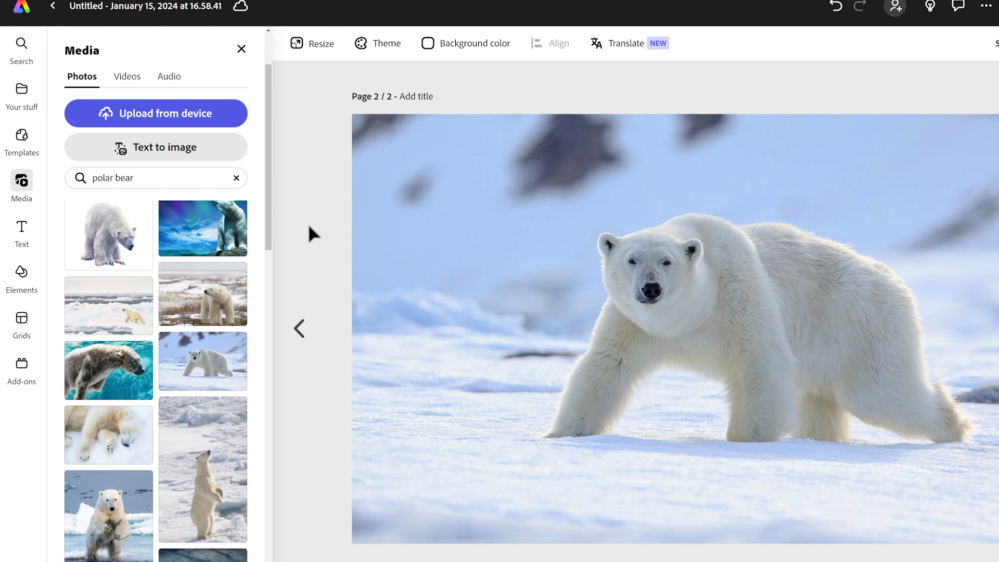
# Add the text "white-appearing fur to camouflage with the environment" to the polar bear page
pyautogui.click(22, 231)
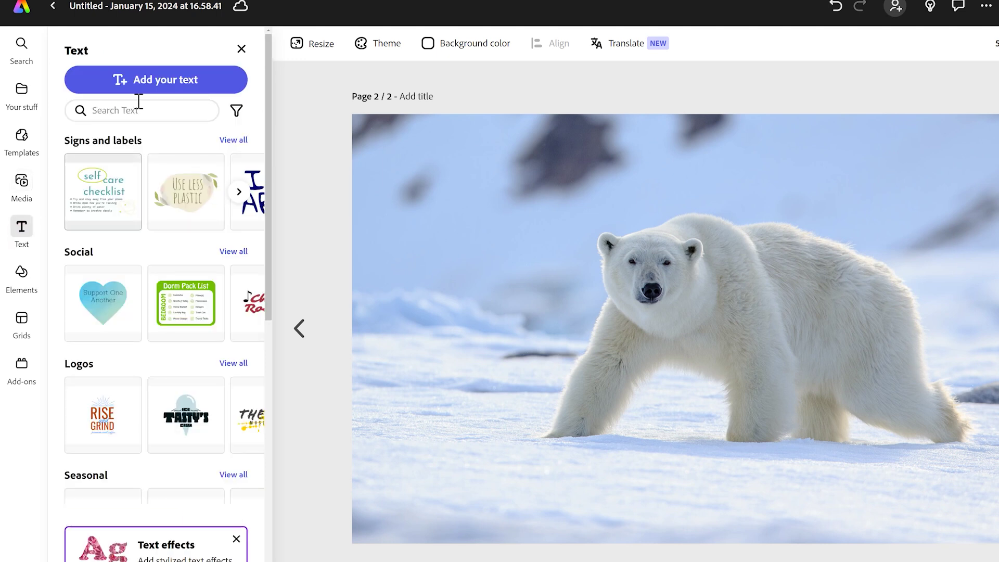
pyautogui.click(161, 86)
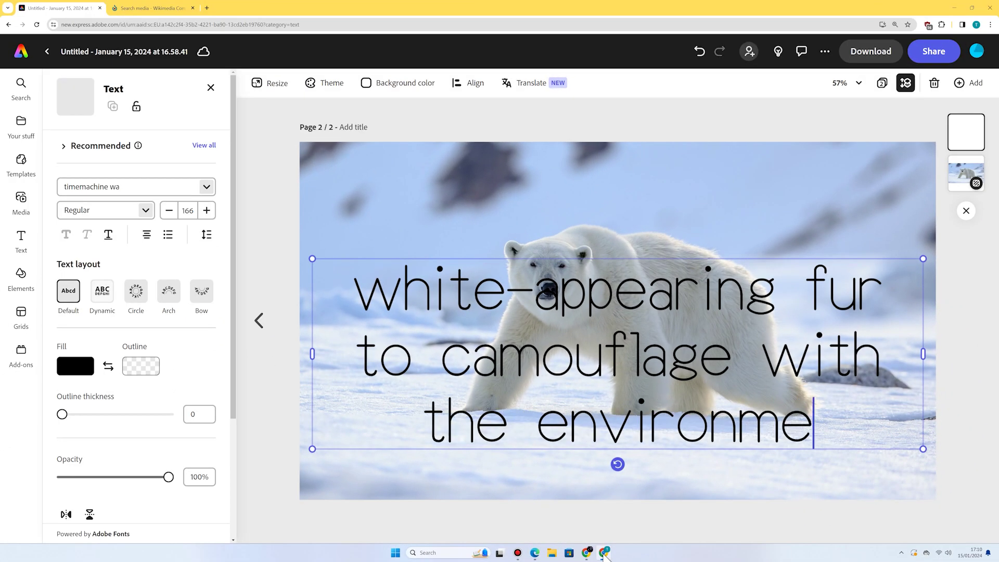
pyautogui.write('nt')
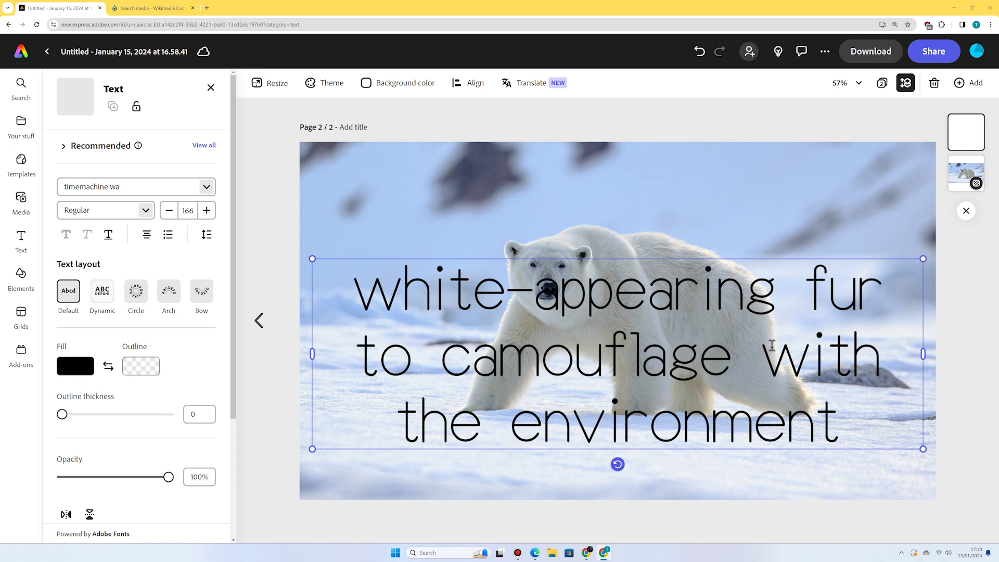
pyautogui.click(733, 215)
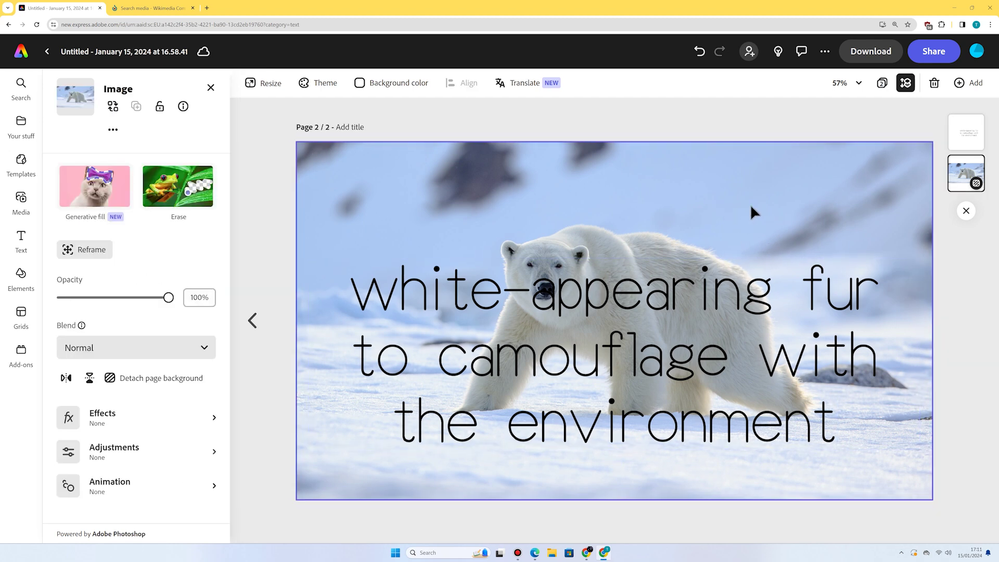
# Scale the camouflage text down to size 39 and place it near the page's lower-left corner, beside the bear's front paw
pyautogui.click(858, 263)
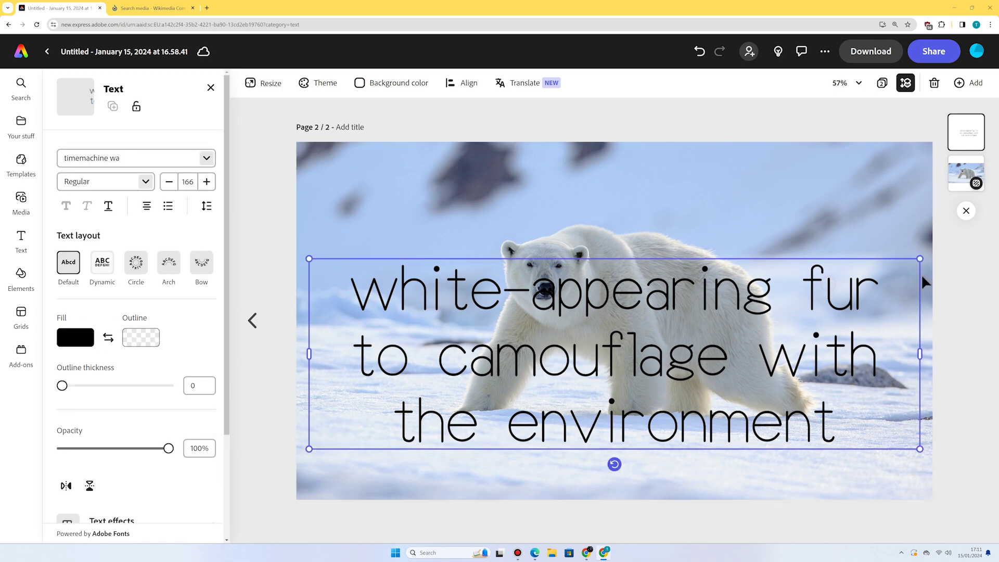
pyautogui.moveTo(922, 259); pyautogui.dragTo(364, 464)
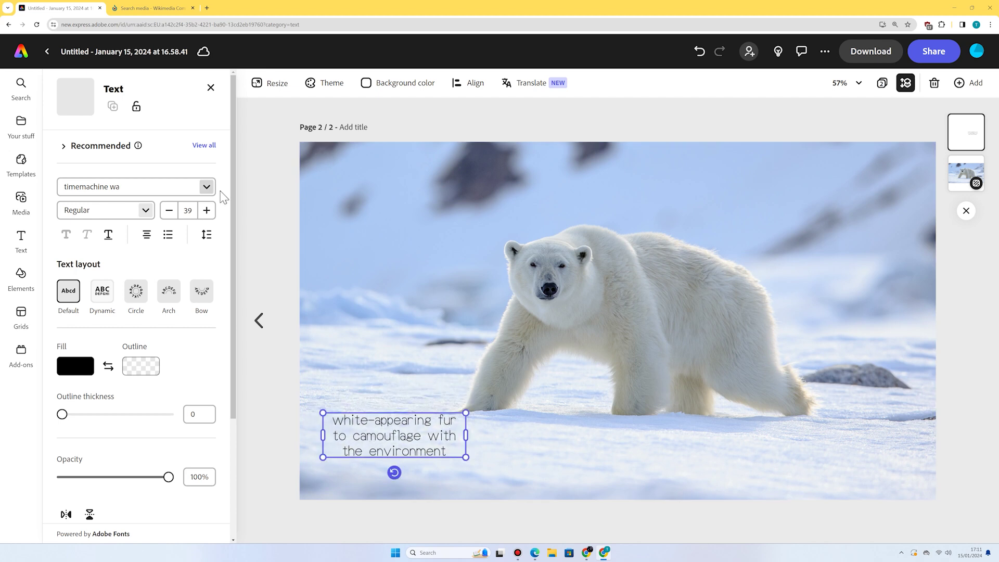
pyautogui.click(280, 453)
# Change the camouflage caption's font to Nanum Pen Regular
pyautogui.click(397, 443)
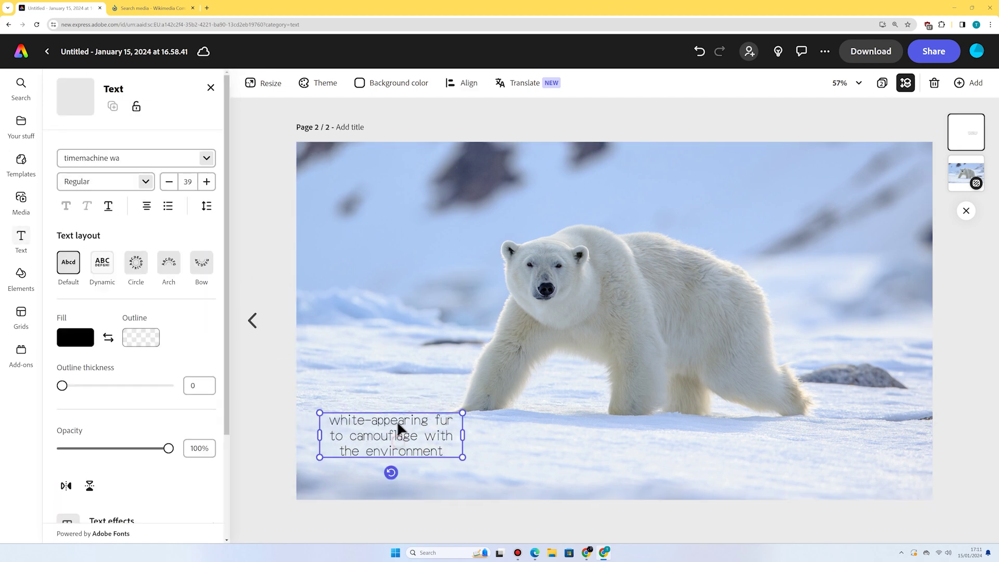
pyautogui.click(207, 186)
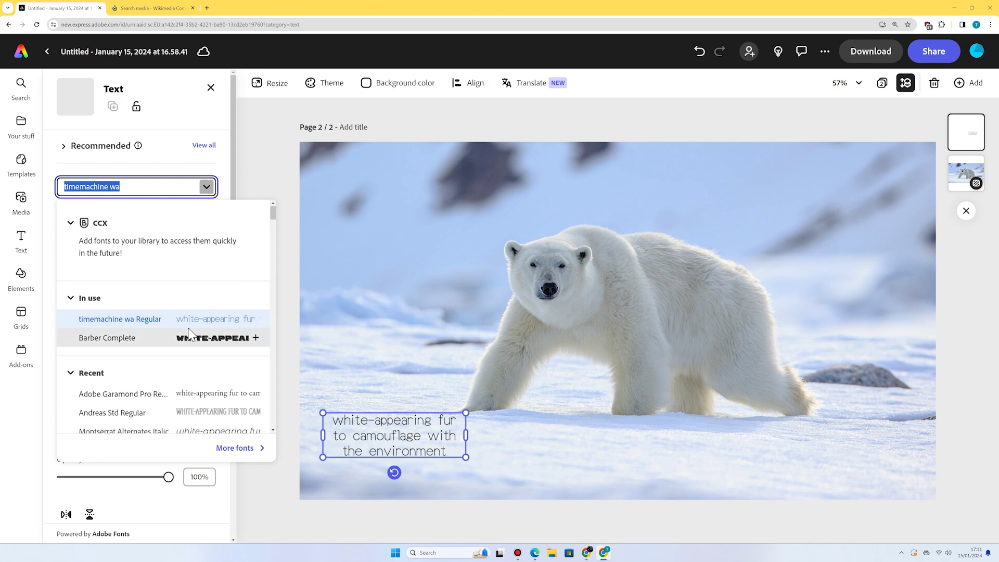
pyautogui.scroll(-2, 193, 333)
pyautogui.write('na')
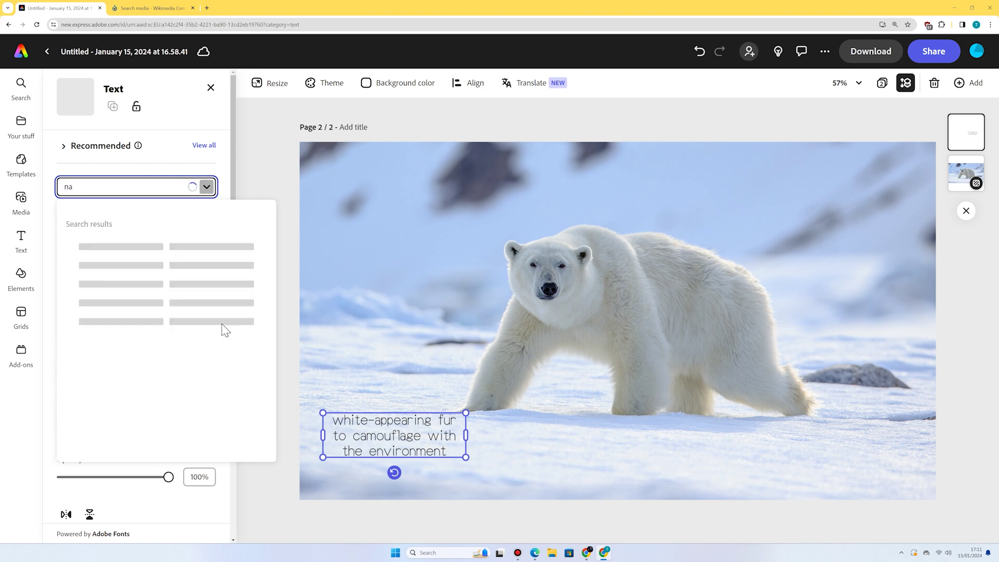
pyautogui.write('mnum')
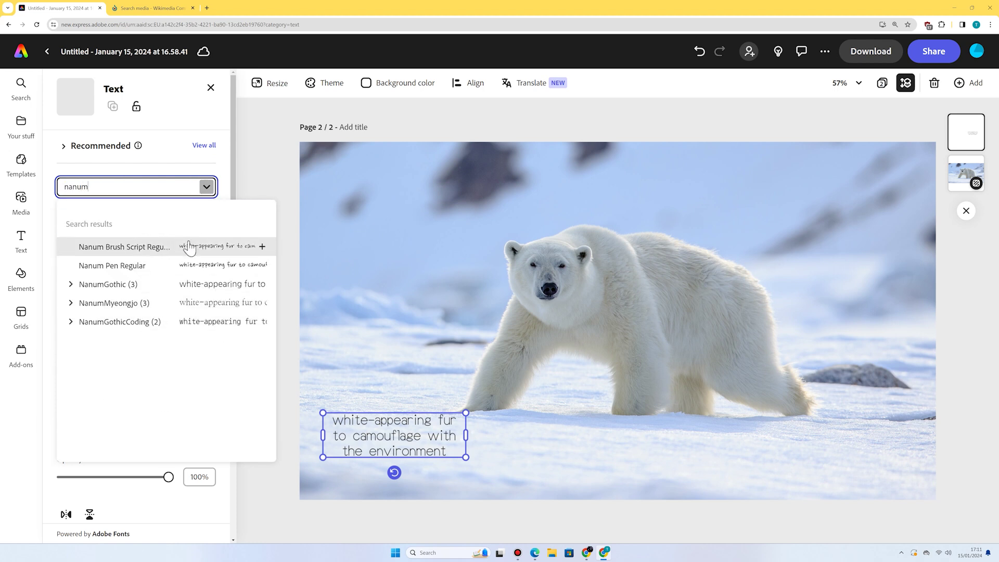
pyautogui.click(126, 266)
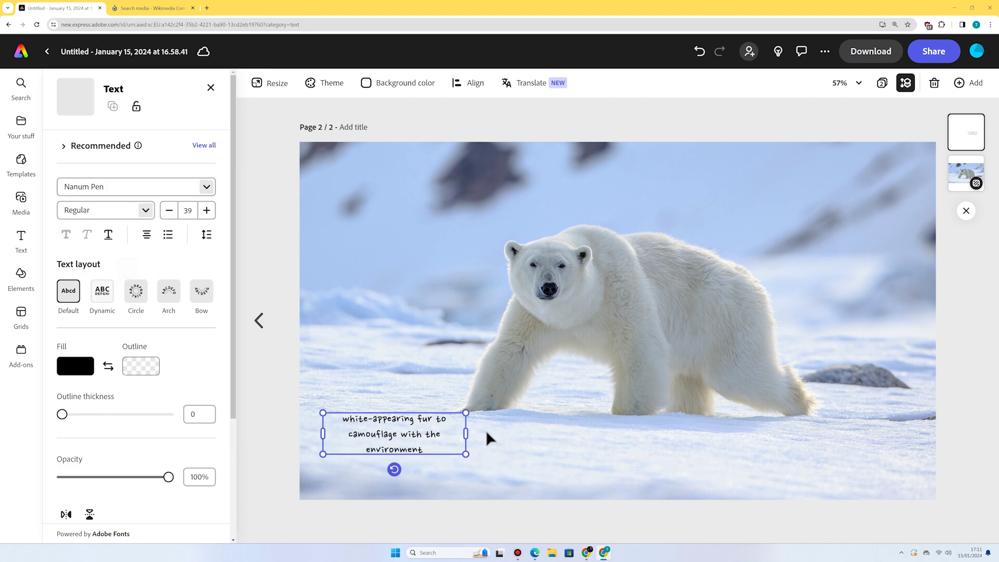
# Enlarge the camouflage caption, keeping it in three lines near the bear's front paw, and undo the stray last change
pyautogui.moveTo(465, 454); pyautogui.dragTo(514, 470)
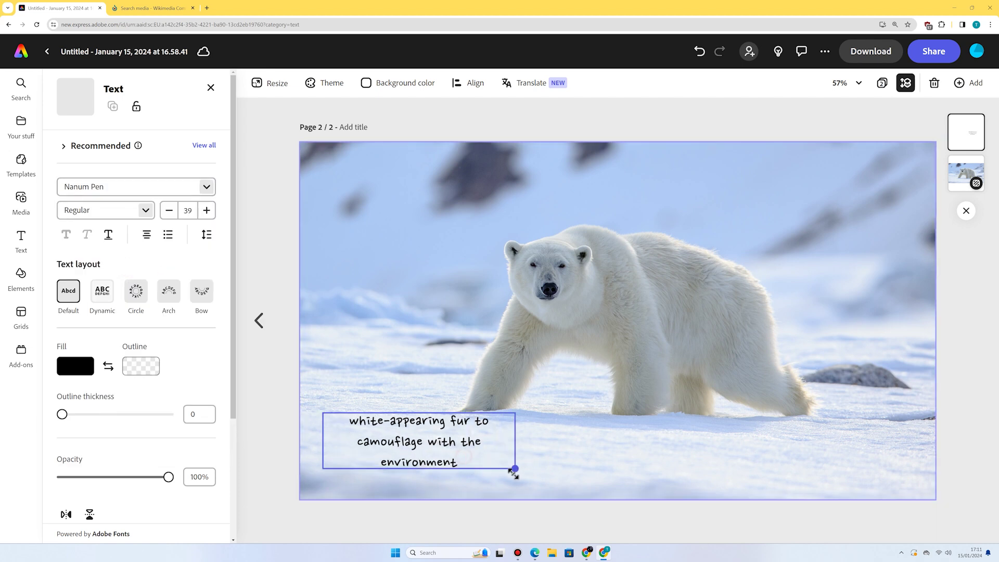
pyautogui.click(519, 453)
pyautogui.click(480, 426)
pyautogui.click(572, 489)
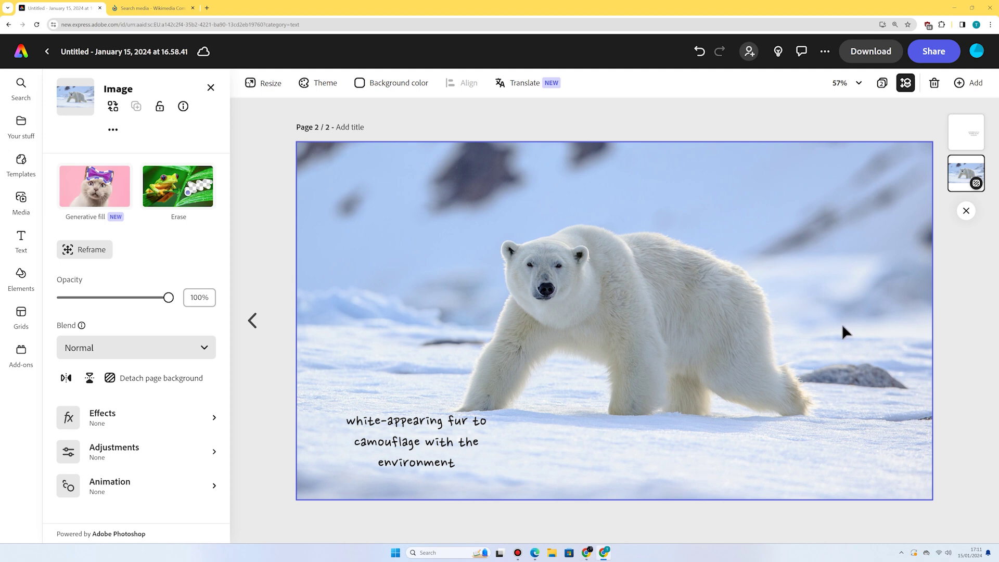
pyautogui.hotkey('ctrl', 'z')
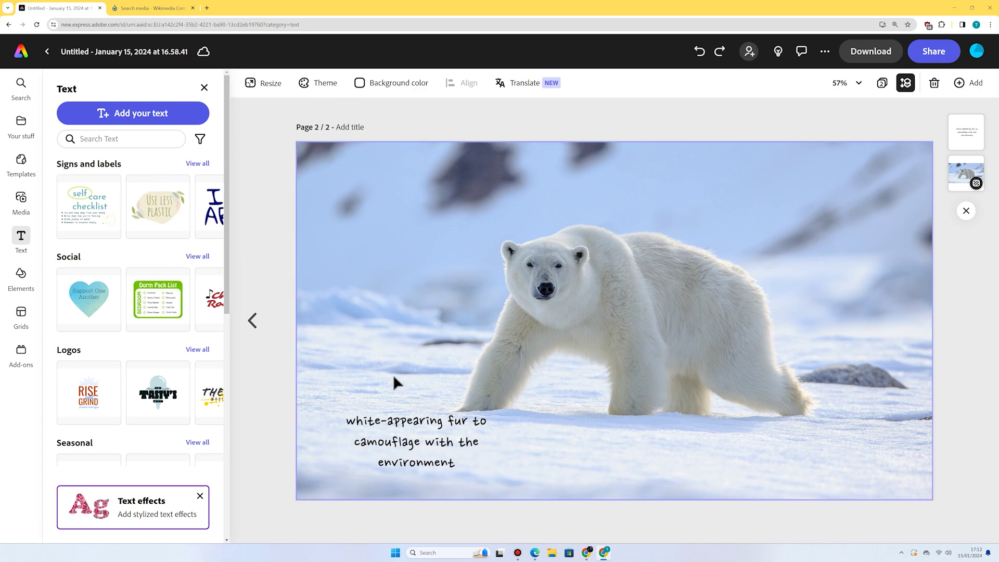
# Add a basic line-by-line background shape behind the camouflage caption and set its shape fill to white
pyautogui.click(393, 420)
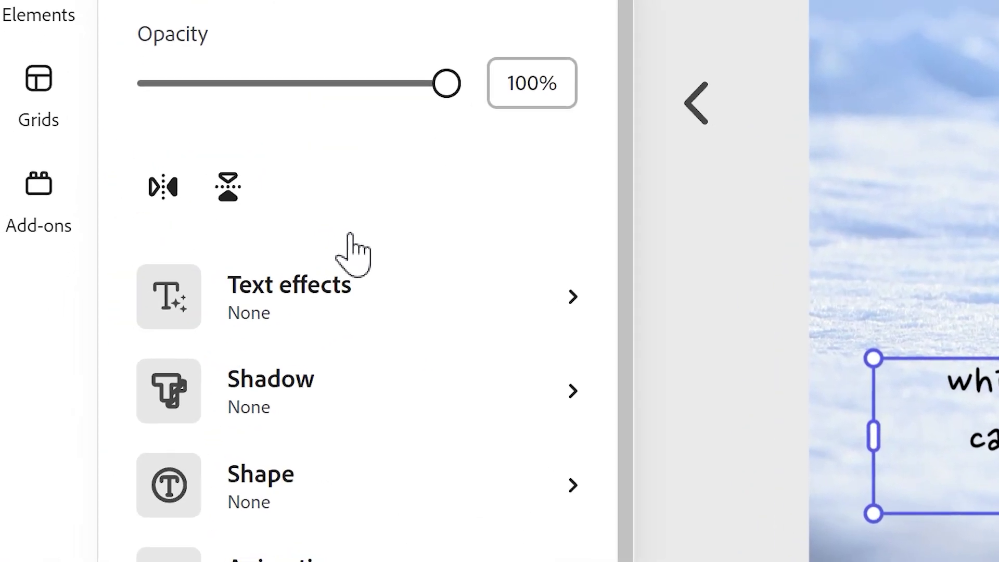
pyautogui.click(303, 481)
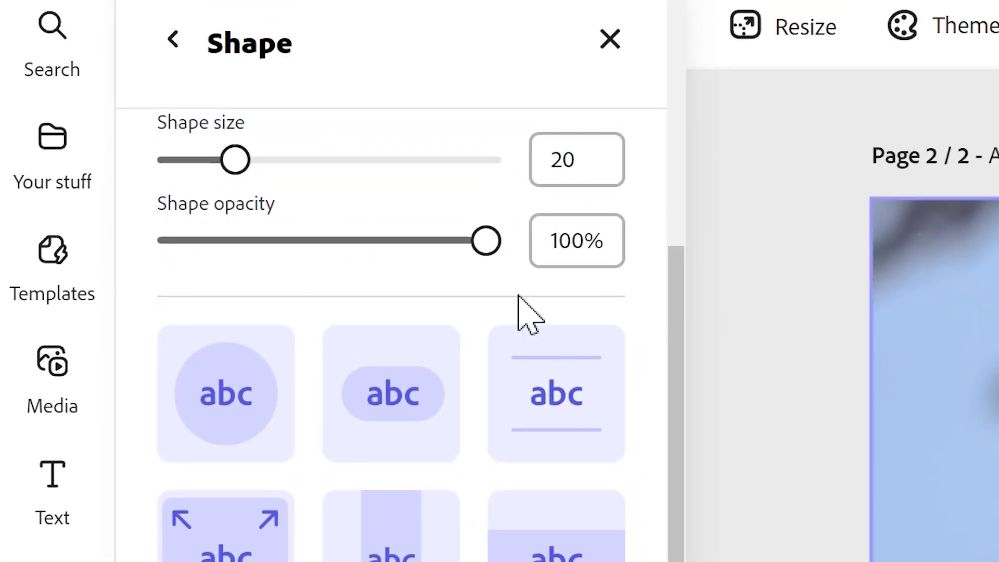
pyautogui.scroll(5, 517, 295)
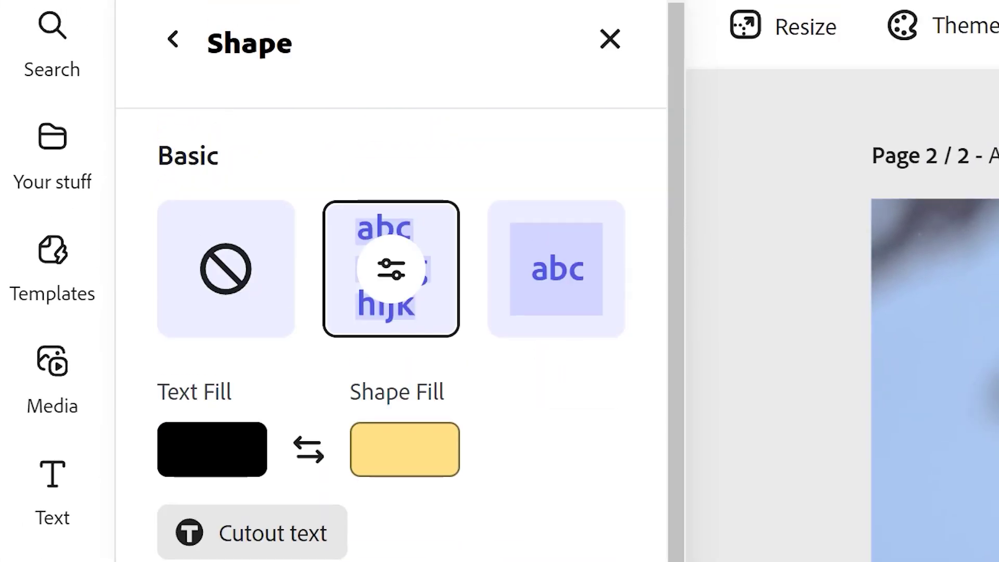
pyautogui.click(423, 463)
pyautogui.click(628, 354)
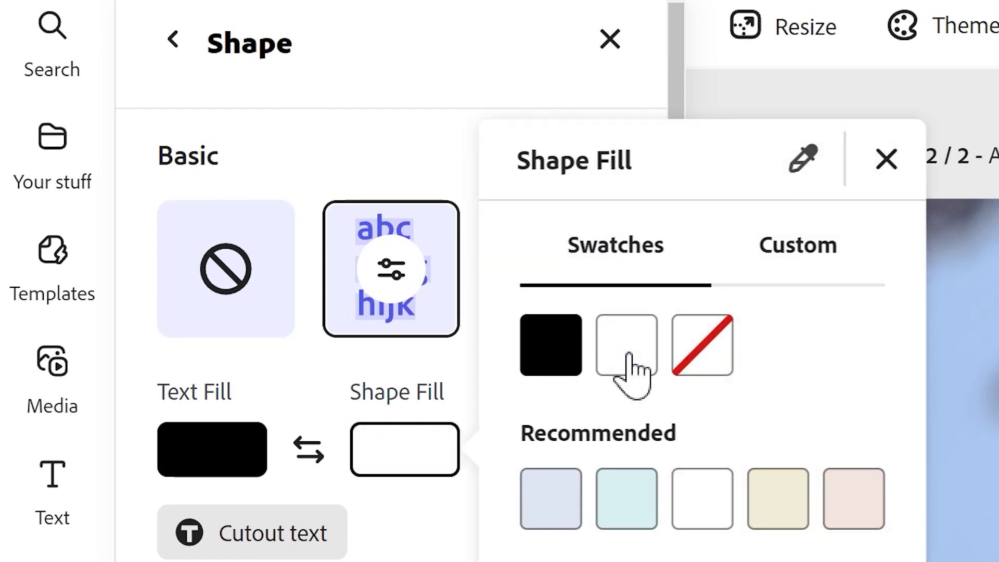
pyautogui.click(886, 159)
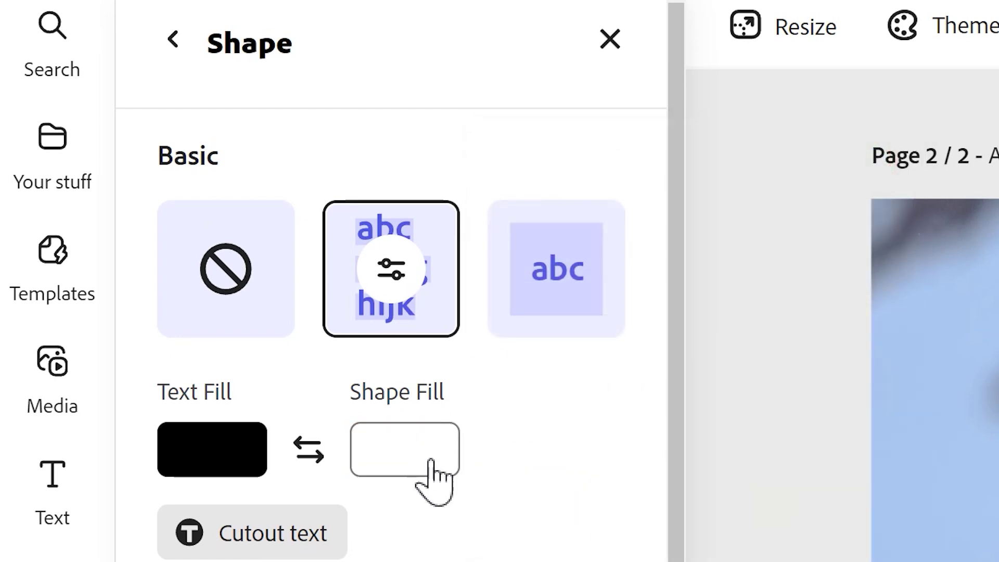
# Switch the caption's background to the rounded square shape with rough, brush-like edges
pyautogui.scroll(-10, 616, 542)
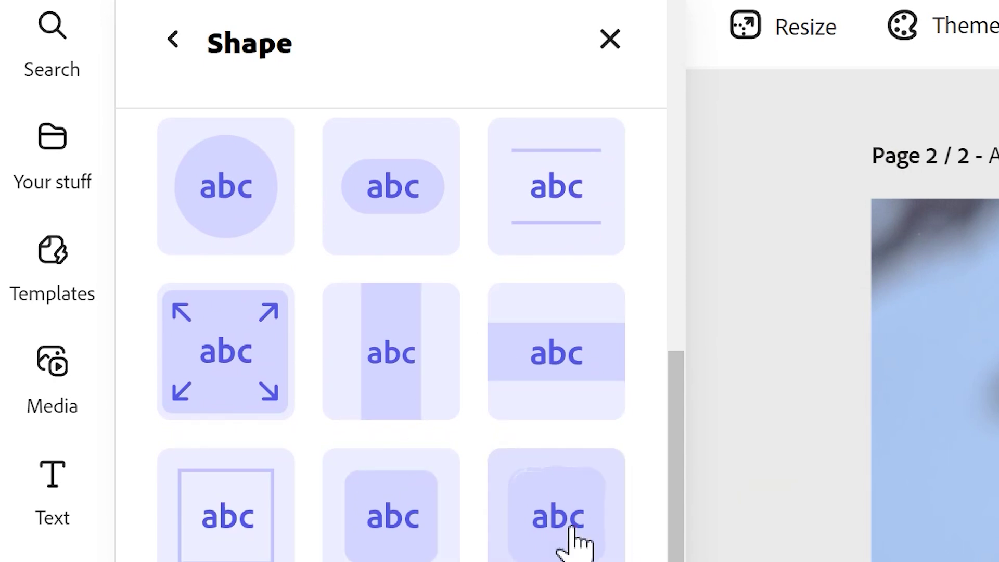
pyautogui.click(572, 544)
pyautogui.scroll(-3, 573, 543)
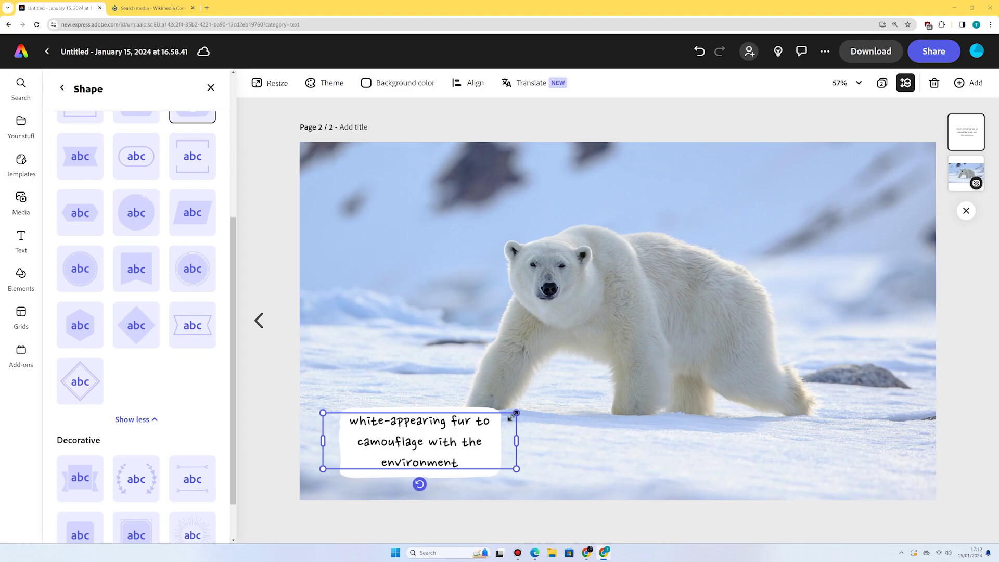
# Scale the camouflage caption down slightly to size 51 and leave its shape settings
pyautogui.moveTo(516, 413)
pyautogui.mouseDown()
pyautogui.moveTo(494, 414)
pyautogui.moveTo(510, 415)
pyautogui.mouseUp()
pyautogui.click(127, 421)
pyautogui.click(62, 87)
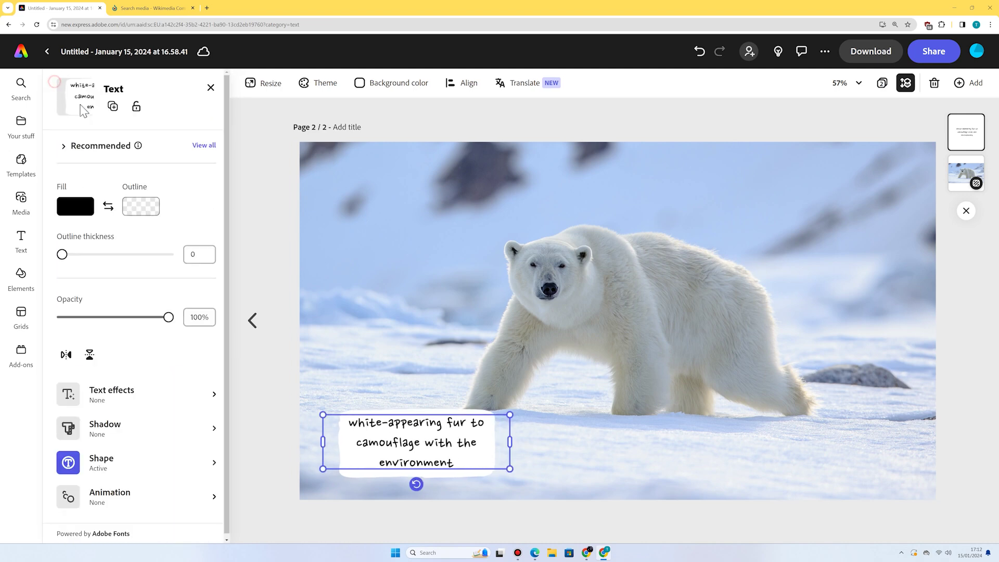
pyautogui.click(264, 284)
# Lower the opacity of the white shape behind the camouflage caption to 73% and deselect the caption
pyautogui.click(419, 424)
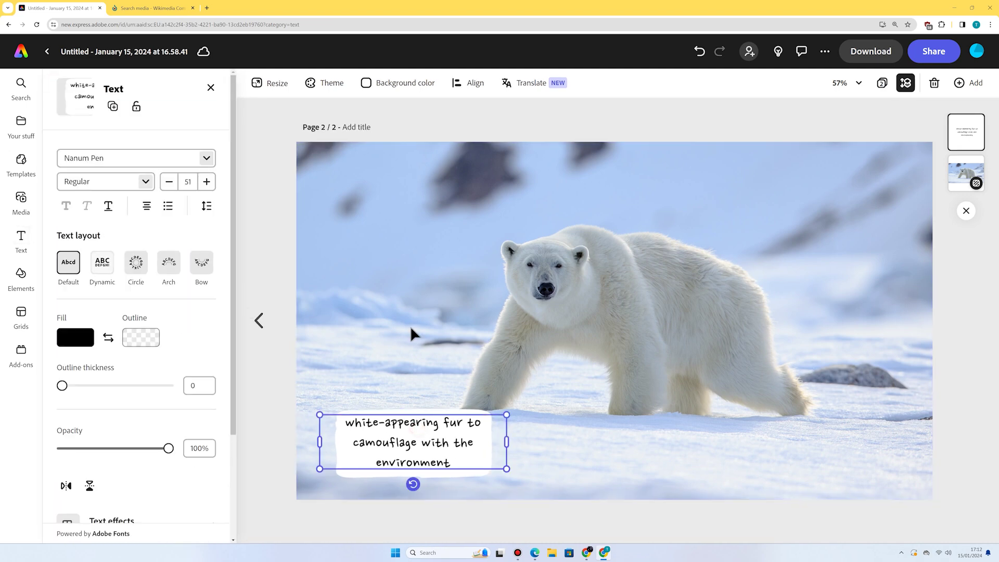
pyautogui.scroll(-3, 166, 331)
pyautogui.click(139, 465)
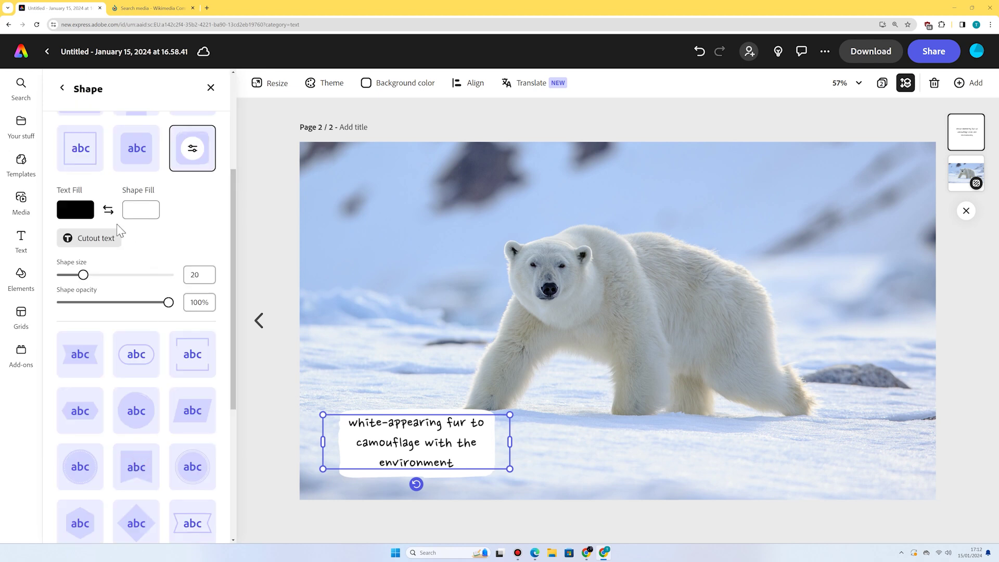
pyautogui.moveTo(167, 303); pyautogui.dragTo(139, 303)
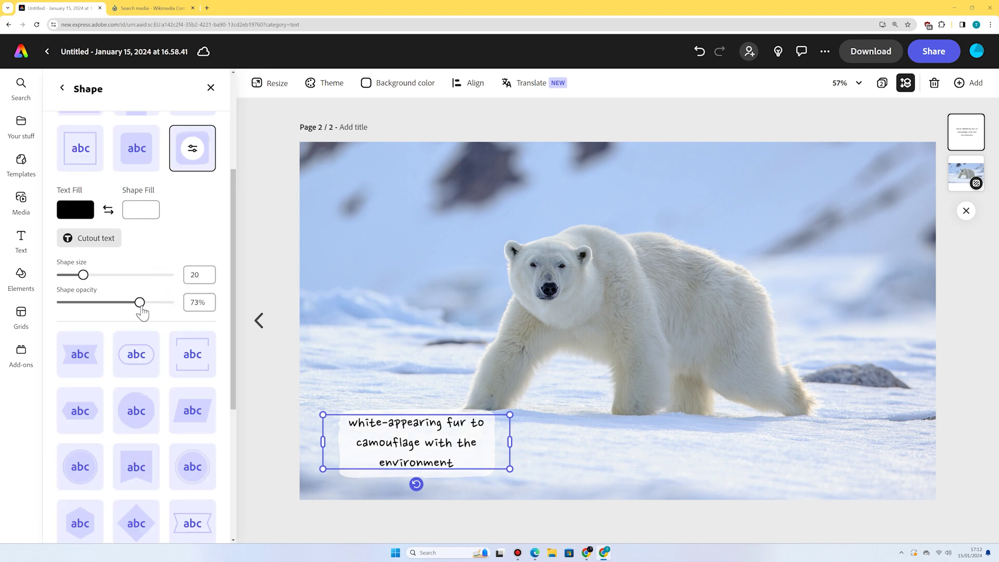
pyautogui.click(257, 250)
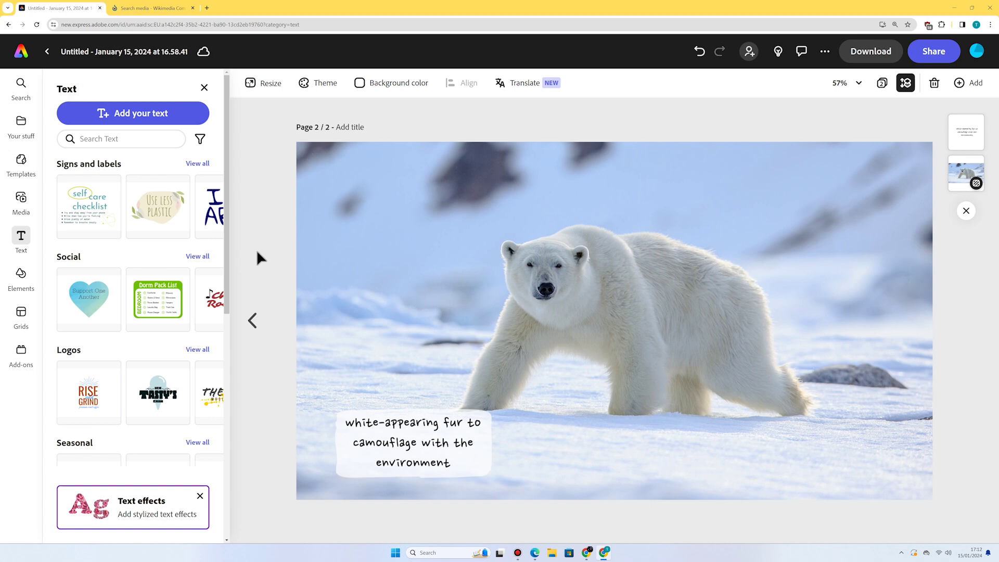